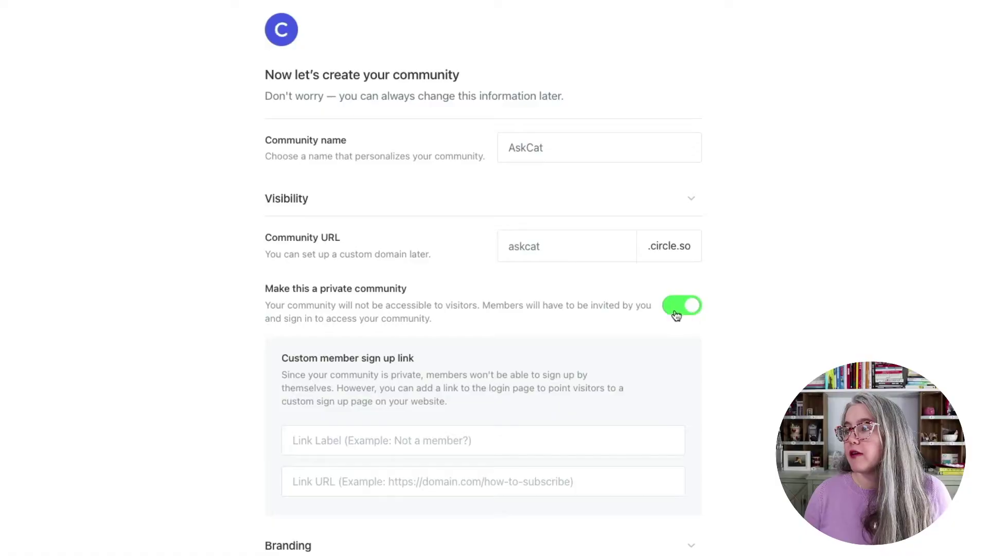
Step: Keep the AskCat community private with brand color #506CF0 and submit the community details
click(671, 311)
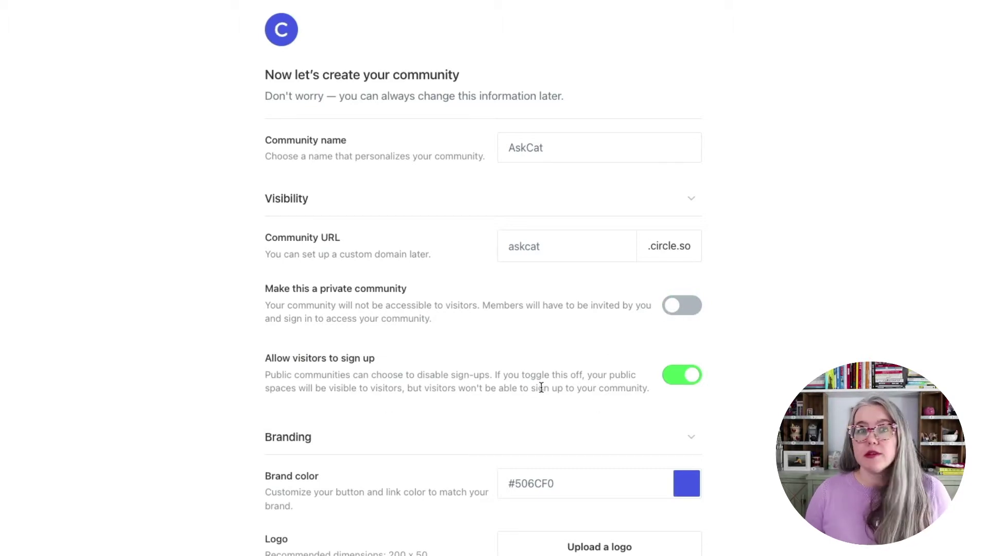
click(671, 378)
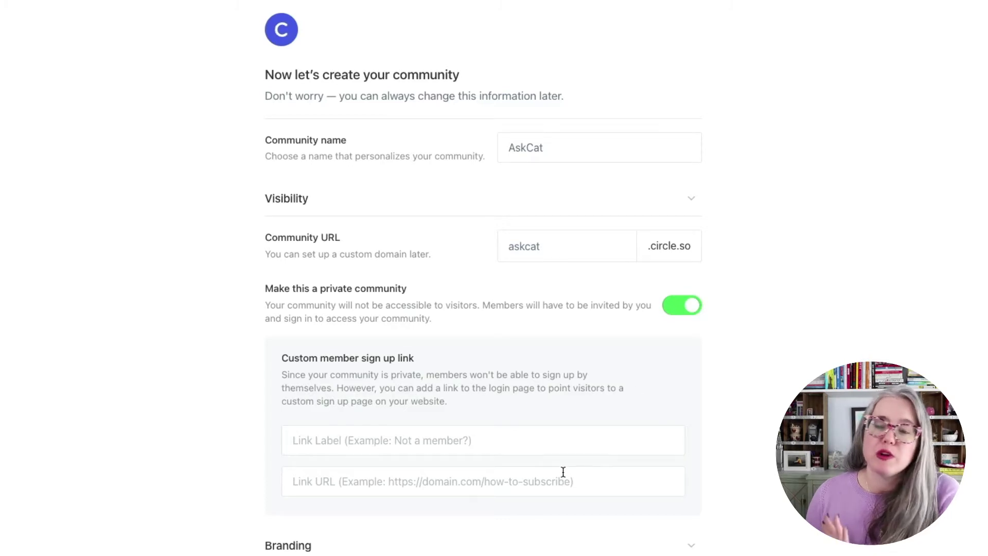
scroll(545, 477, down, 3)
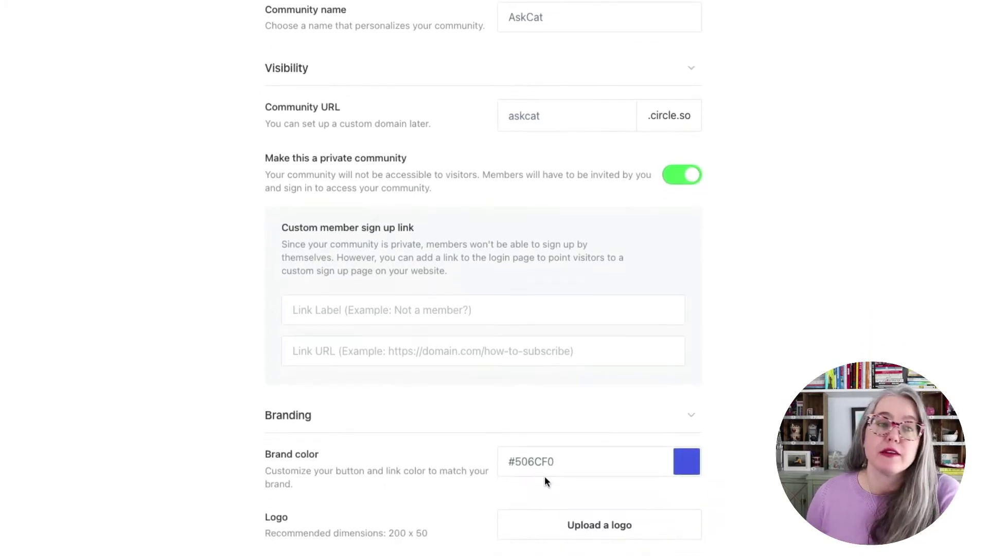
scroll(547, 480, down, 1)
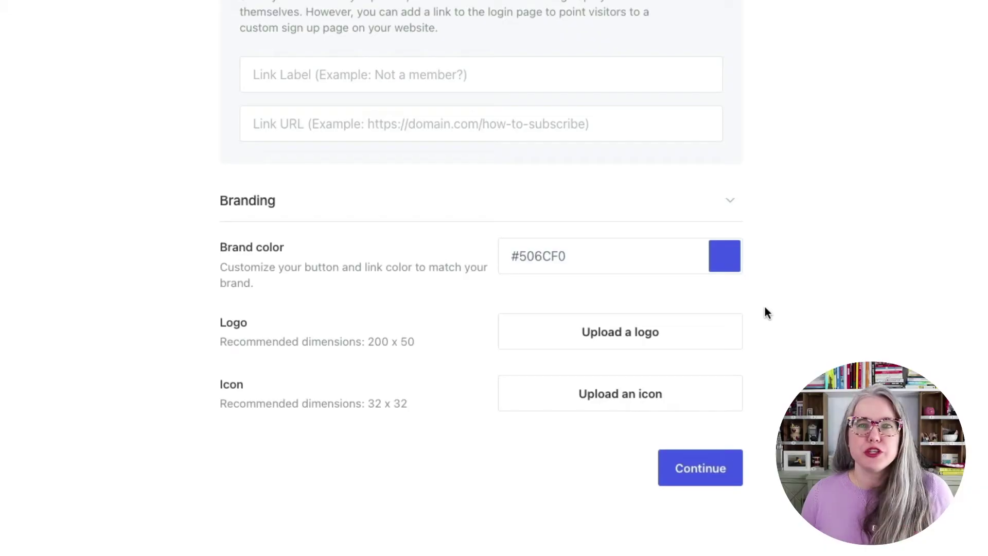
click(724, 255)
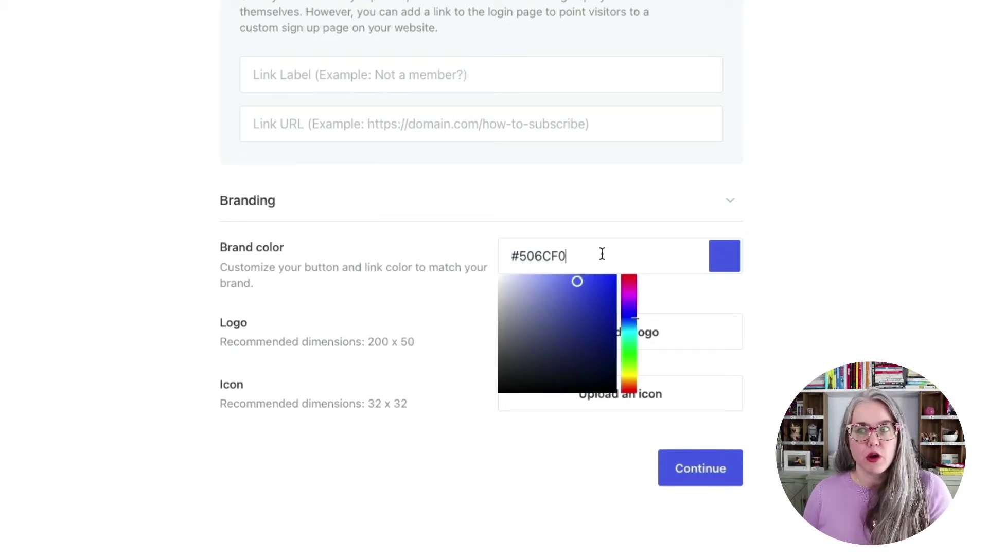
click(795, 331)
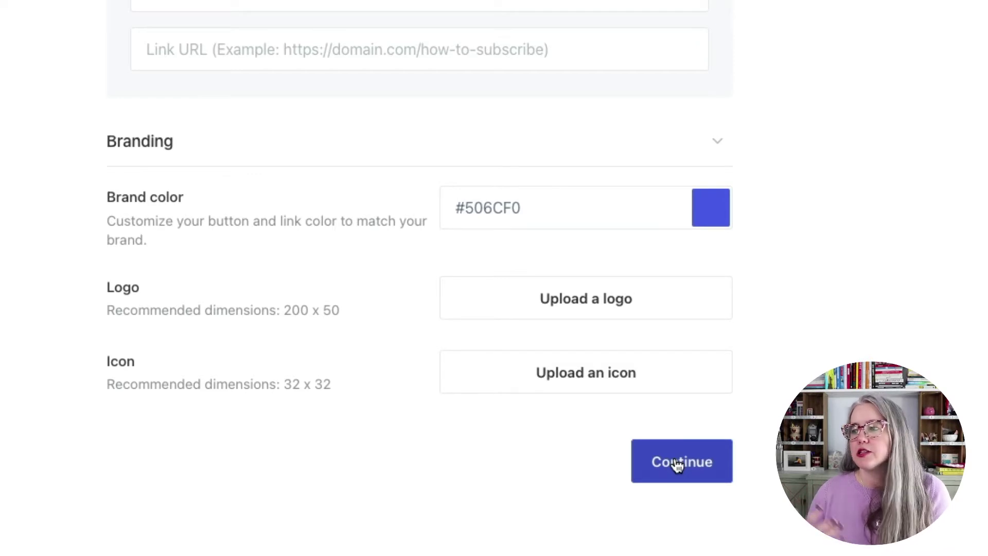
click(674, 463)
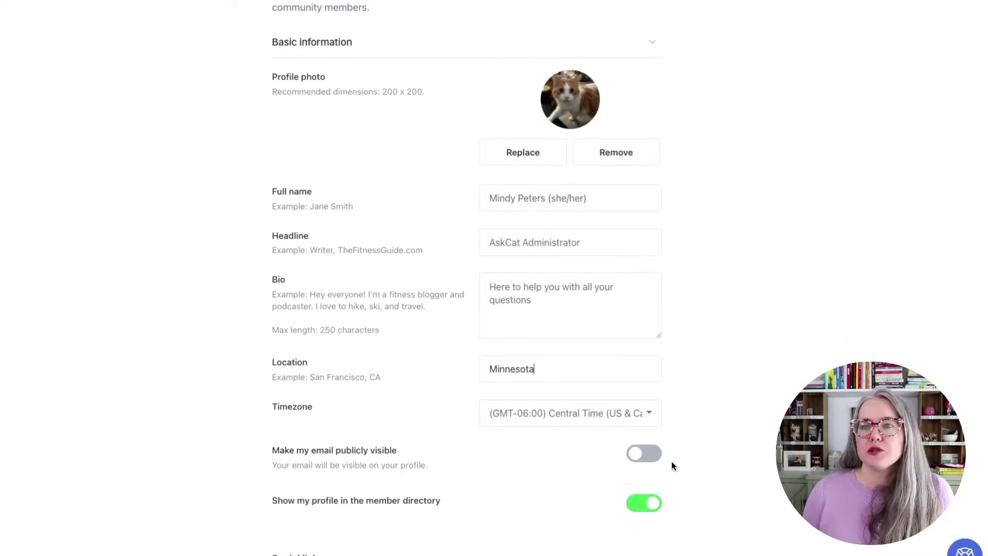
Step: Review the profile's social links and permissions, leave direct messaging from members allowed, and submit the profile
scroll(672, 461, down, 3)
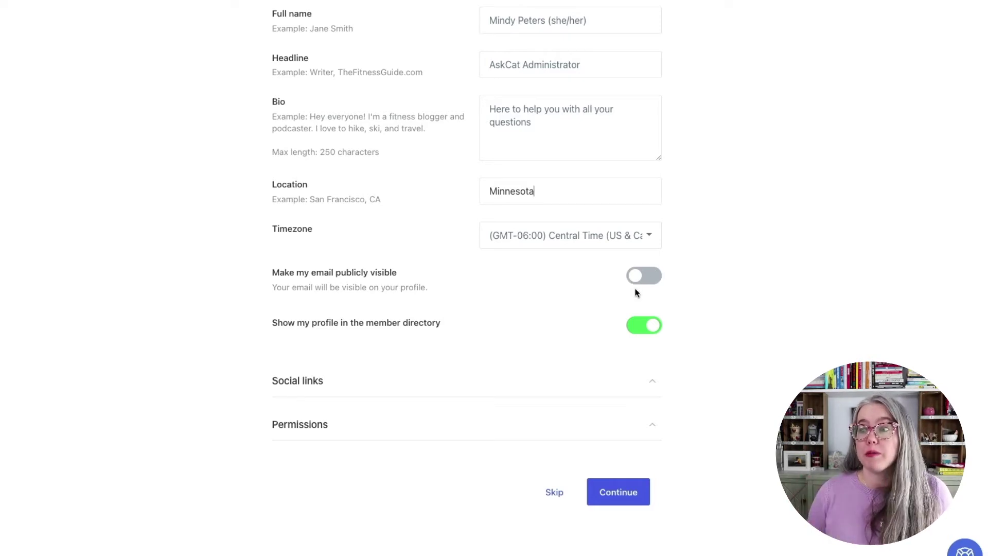
click(652, 386)
scroll(585, 452, down, 5)
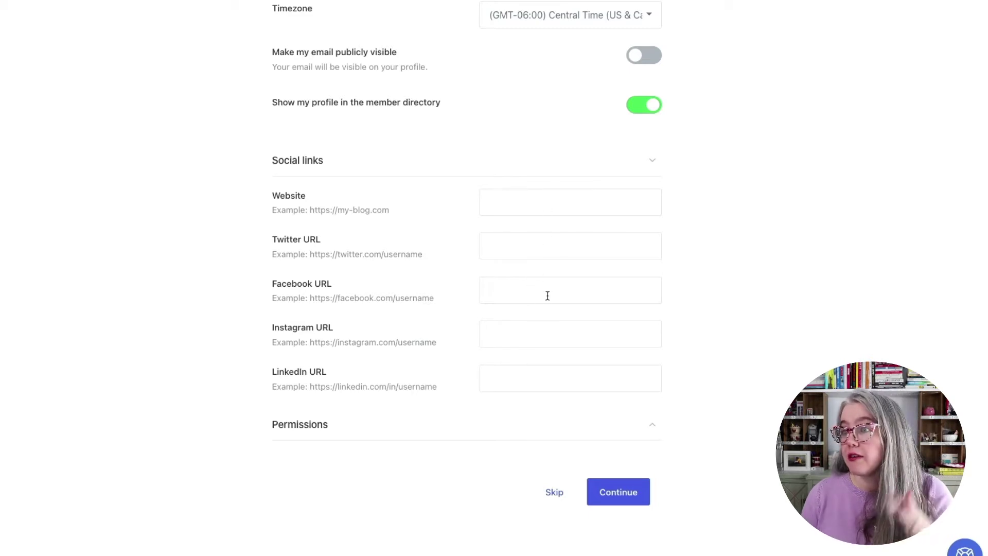
click(651, 429)
scroll(595, 487, down, 3)
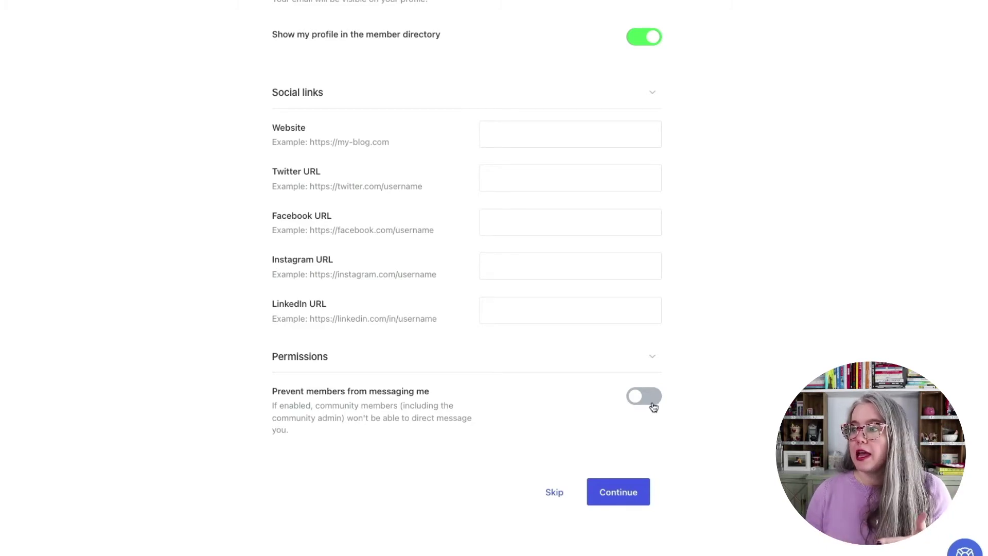
click(652, 404)
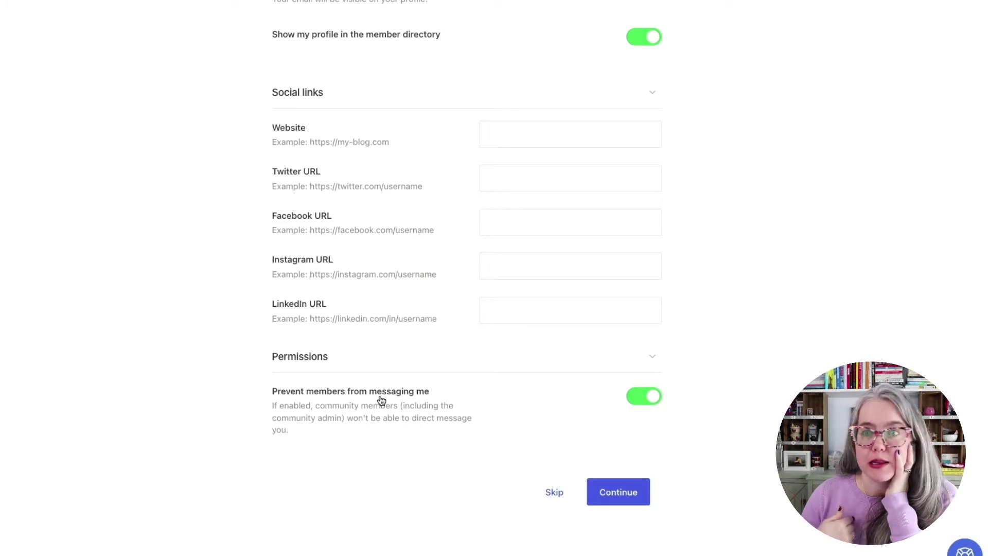
click(636, 400)
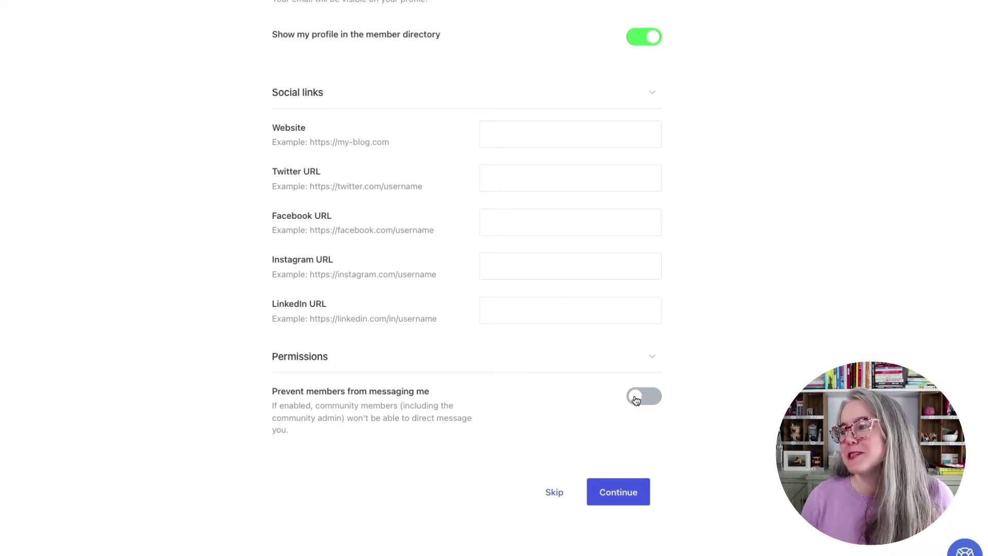
click(628, 490)
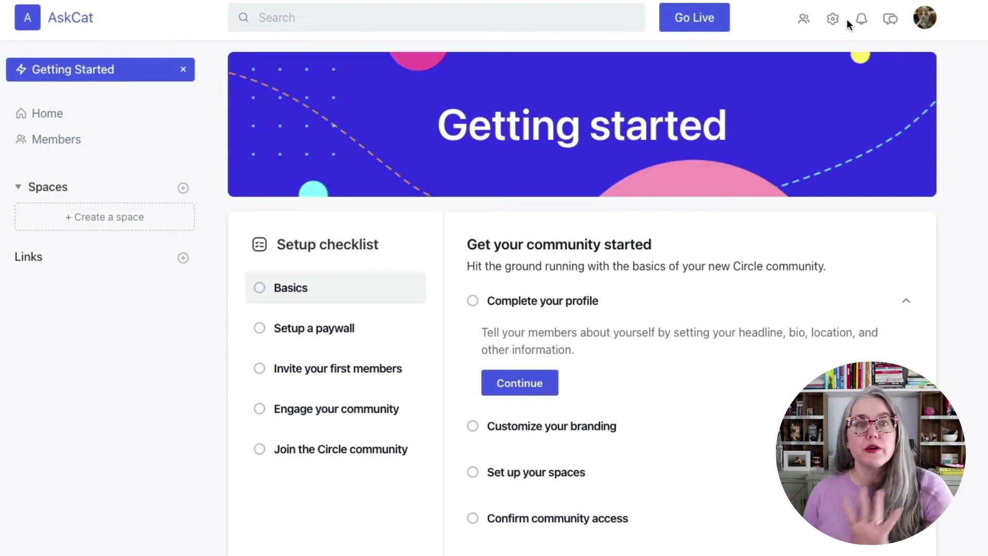
Step: Invite a new member by entering the name and email, granting administrative privileges, and sending the invitation
click(804, 26)
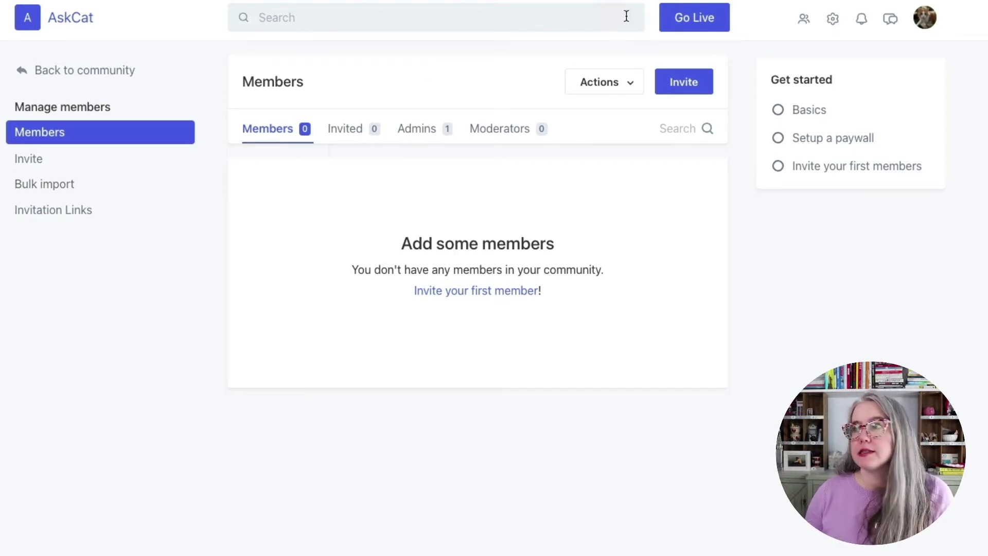
click(675, 89)
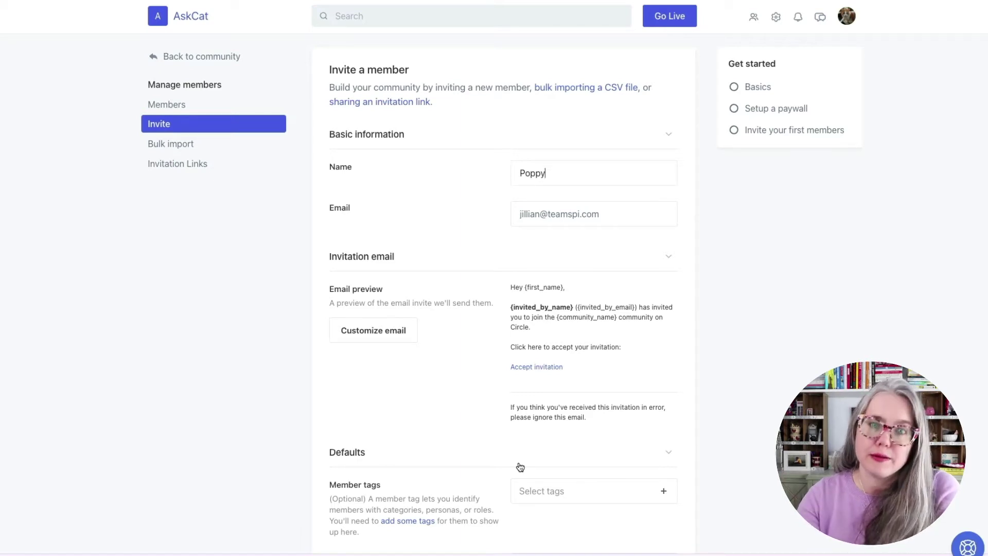
scroll(520, 466, down, 2)
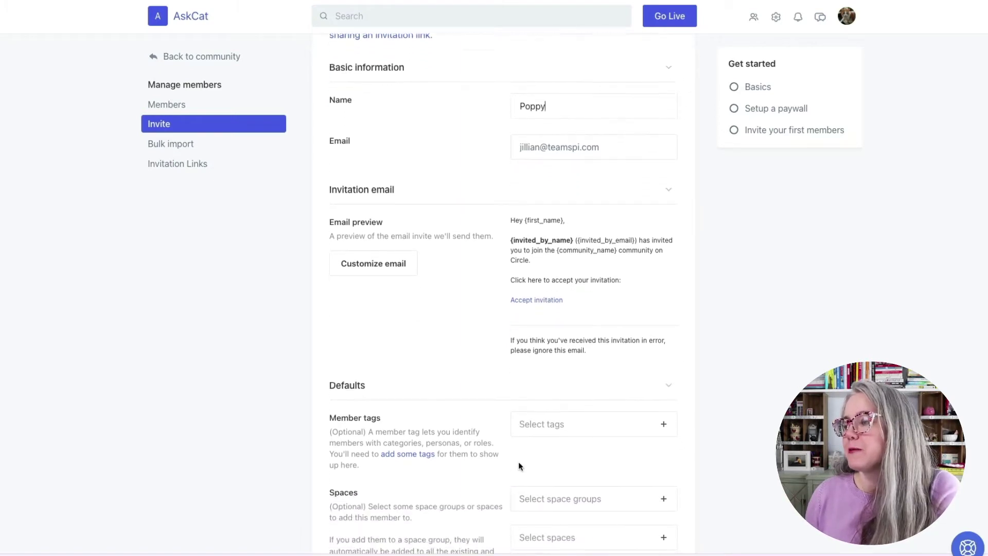
scroll(519, 466, down, 5)
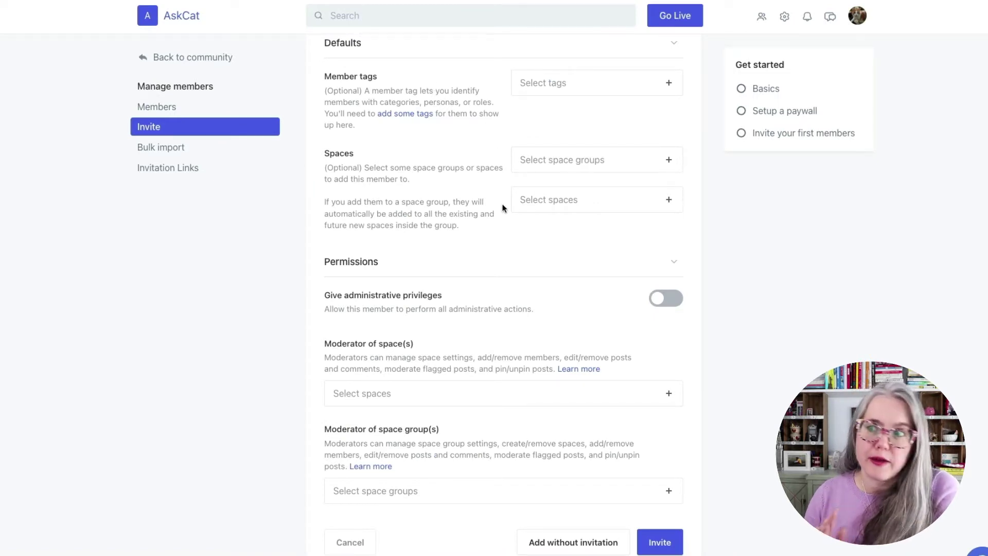
click(671, 300)
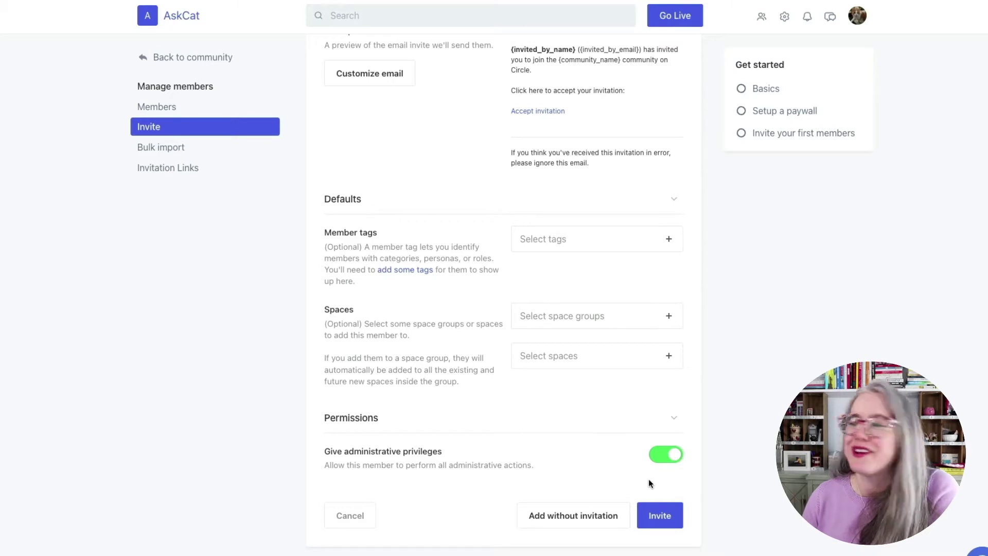
click(657, 521)
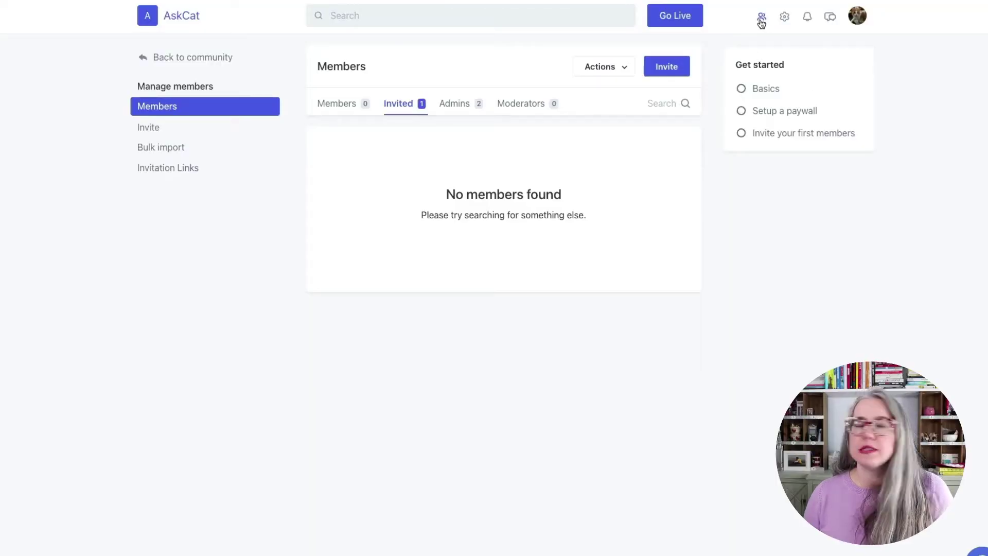
Step: In the community settings, start a member tag named "Team Cat" with a smiling cat icon
click(785, 19)
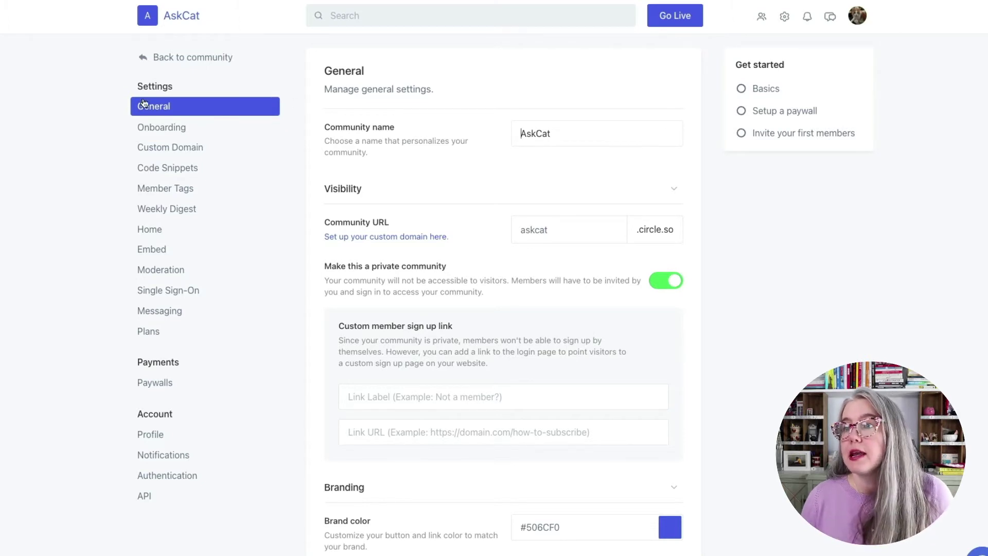
click(151, 135)
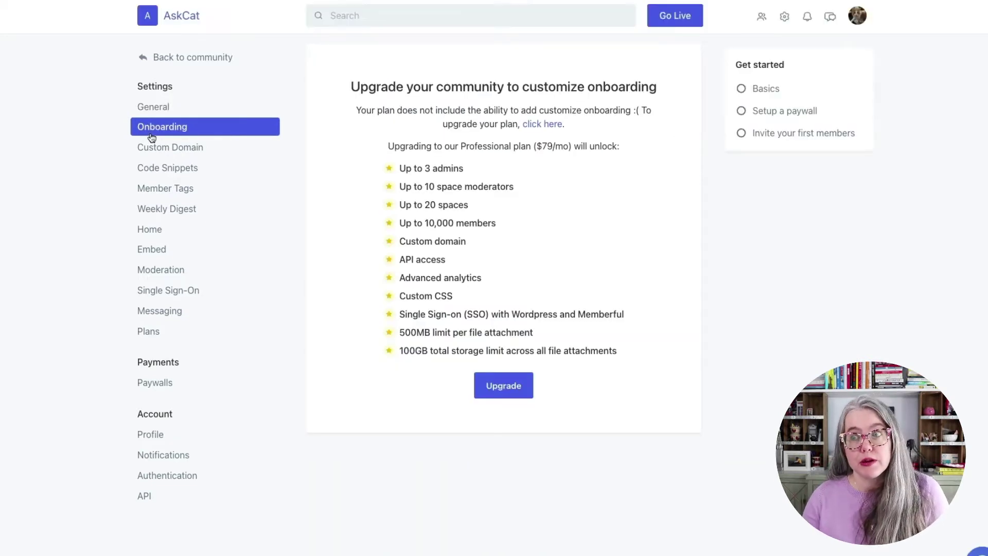
click(153, 187)
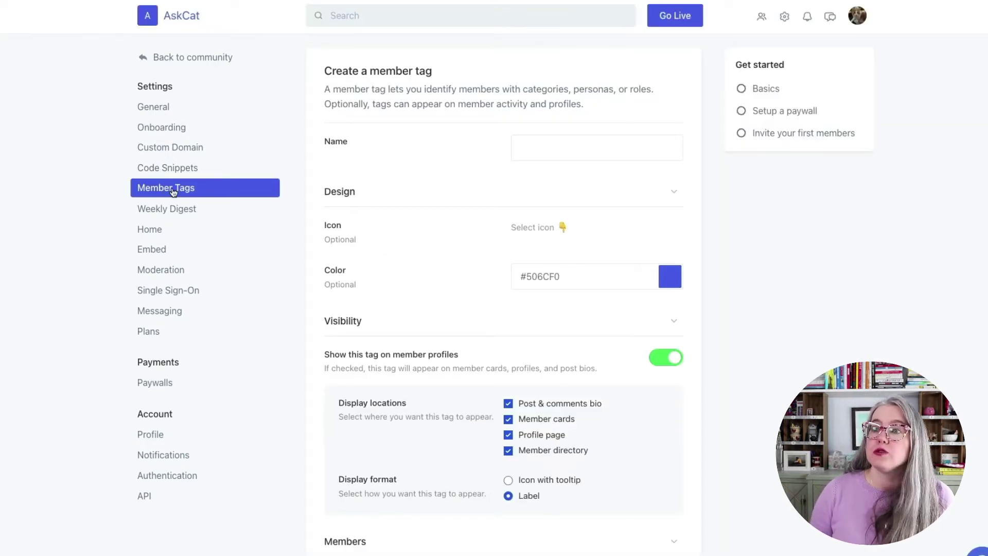
click(618, 154)
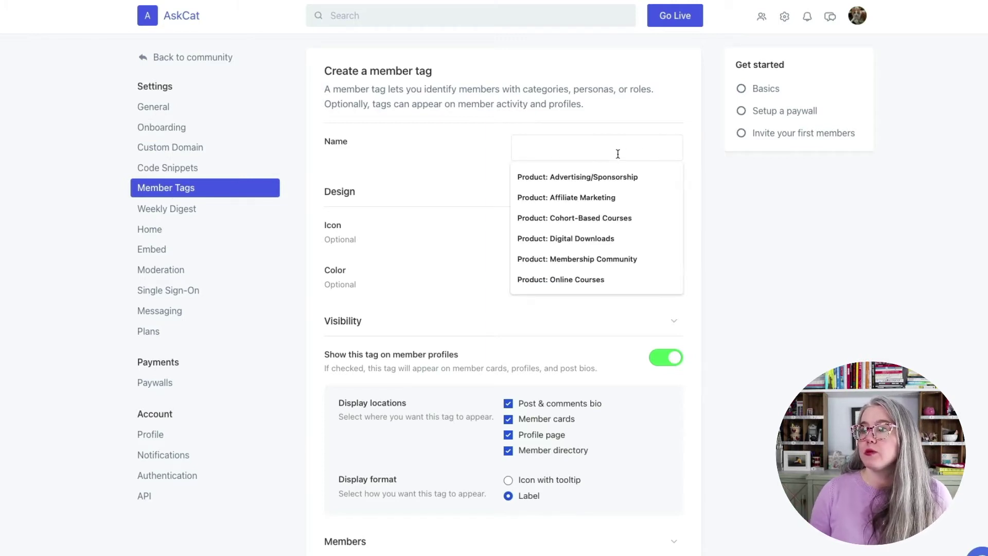
text(Team Cat)
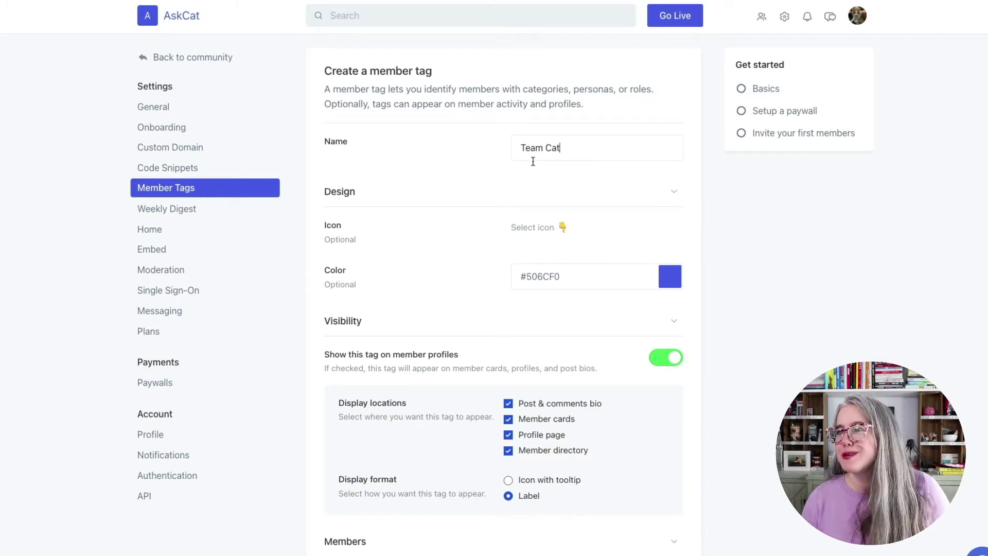
click(563, 230)
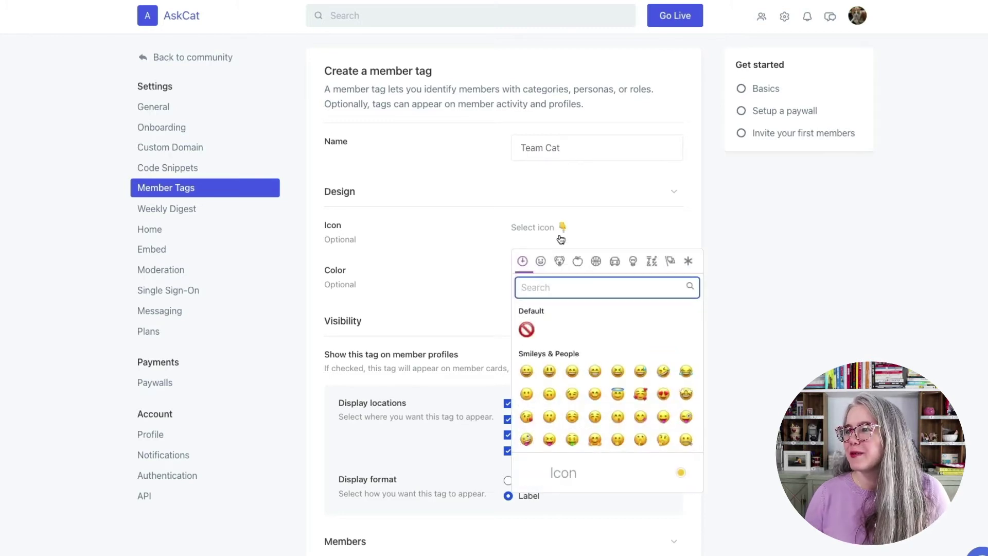
click(660, 341)
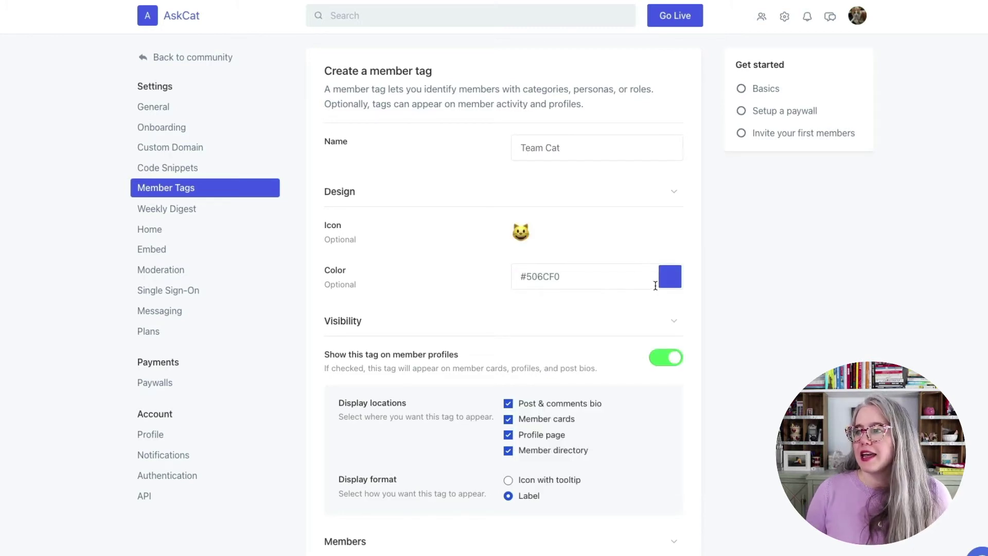
Step: Keep the tag color #506CF0 and the Label display format, and create the Team Cat tag
click(666, 273)
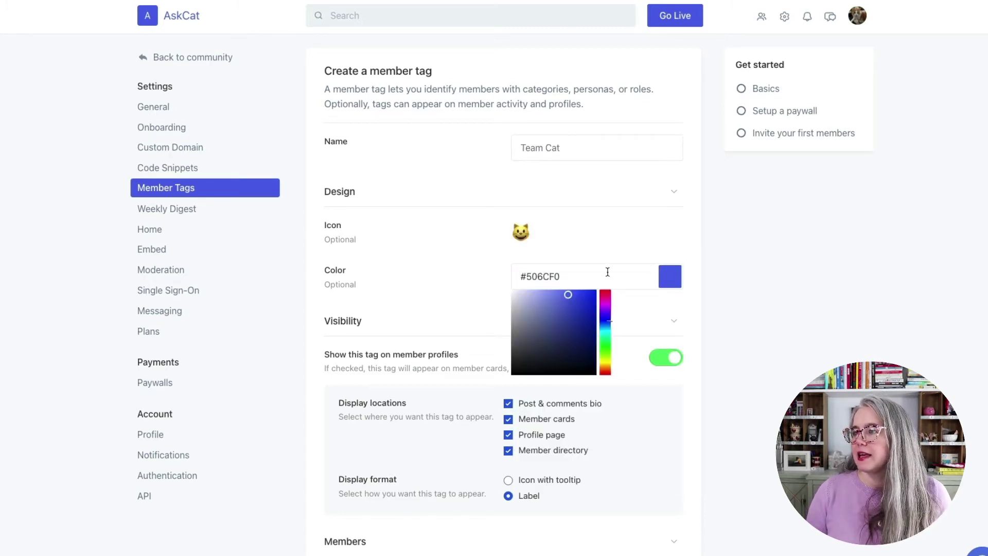
click(577, 279)
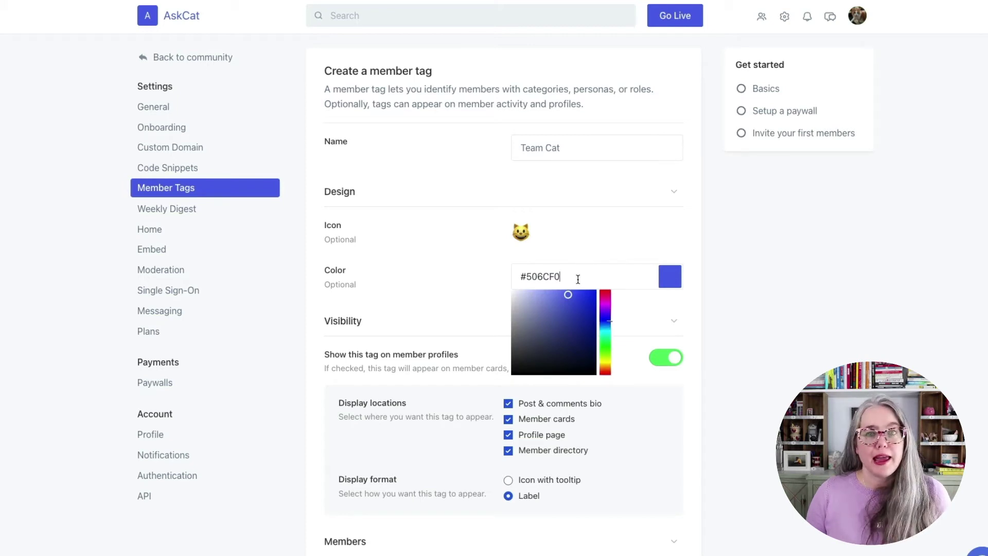
click(700, 317)
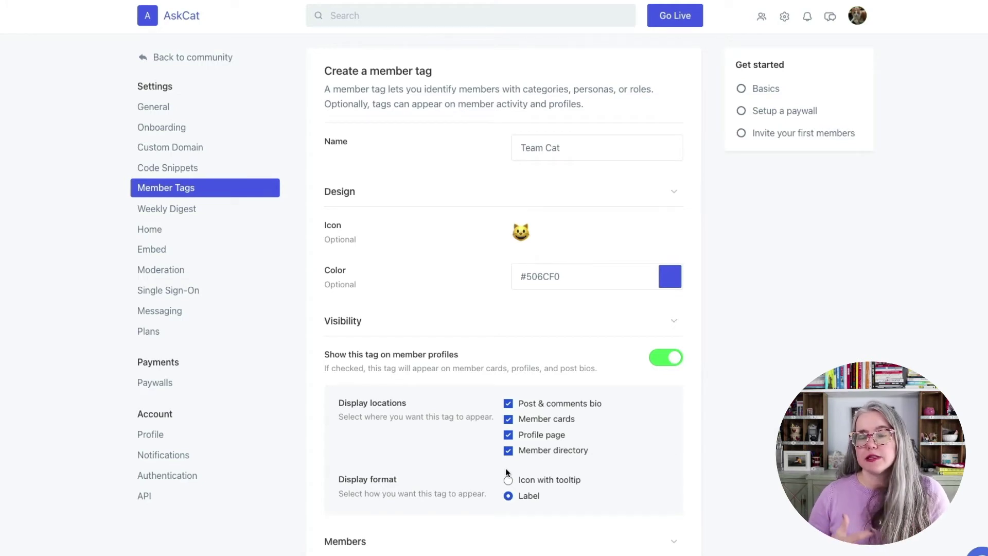
scroll(633, 524, down, 3)
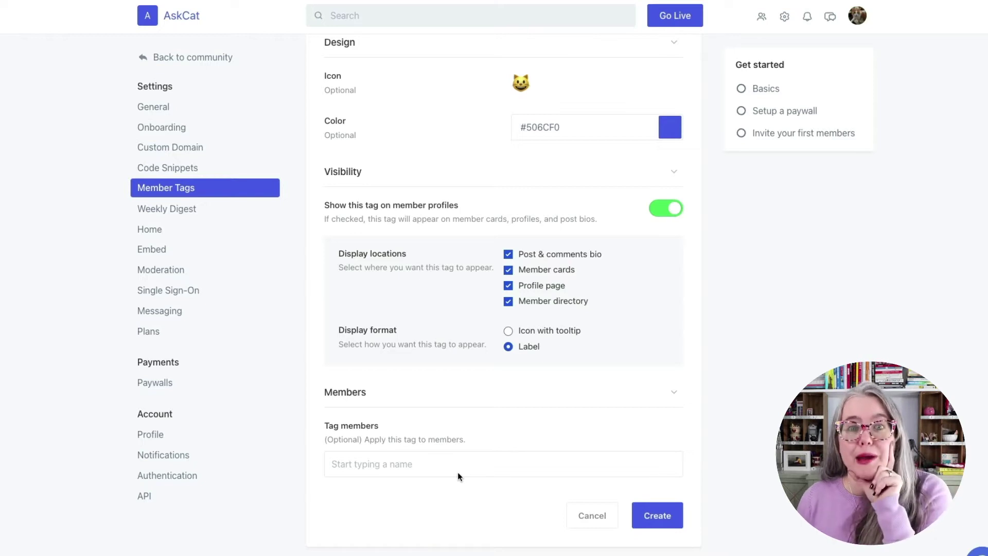
click(662, 520)
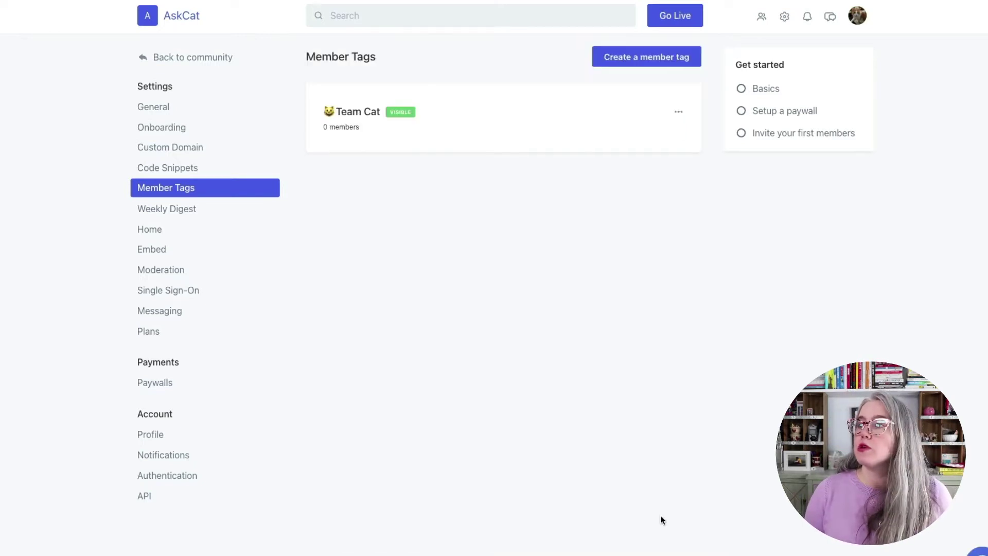
Step: Create a member tag named "Team Dog" with a dog icon, keeping color #506CF0, all display locations and the Label format
click(646, 56)
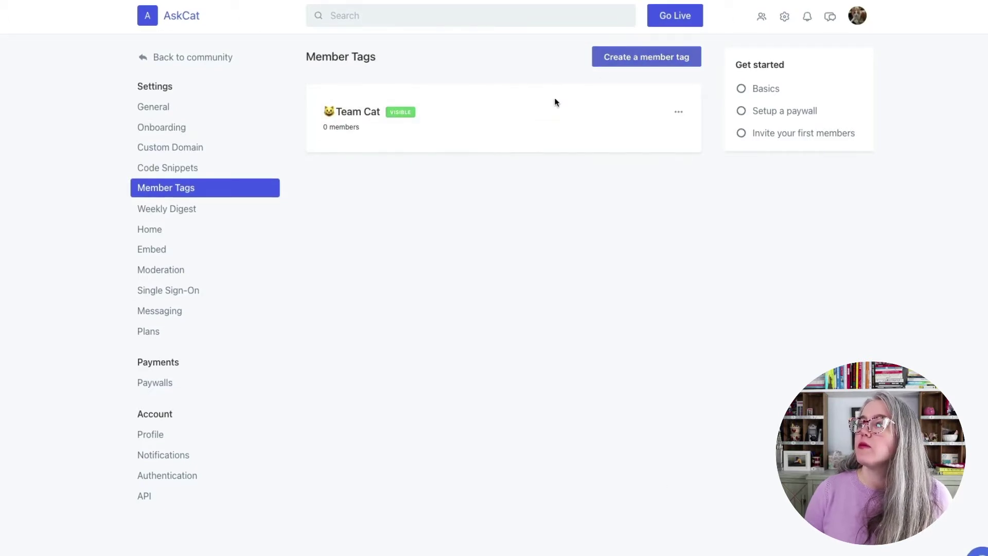
click(532, 147)
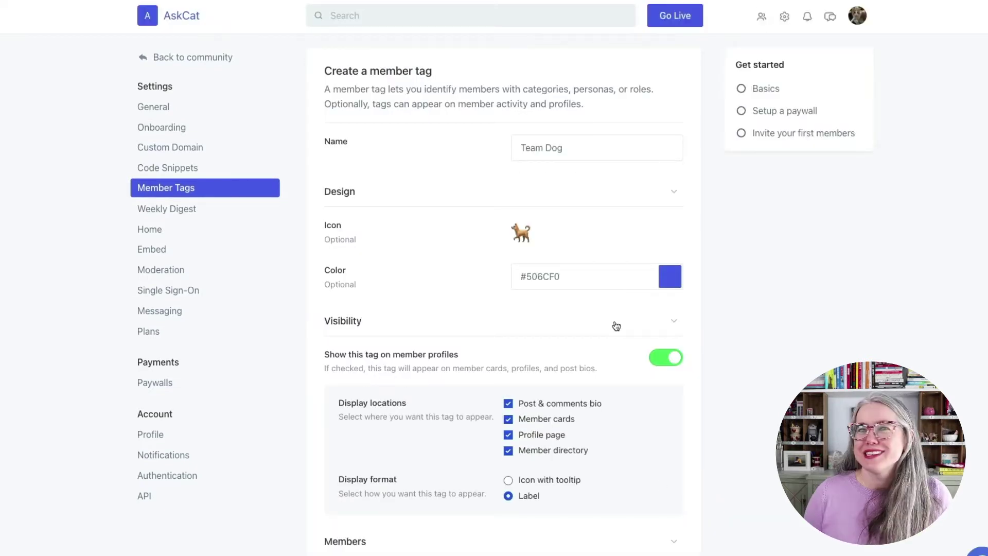
scroll(619, 384, down, 3)
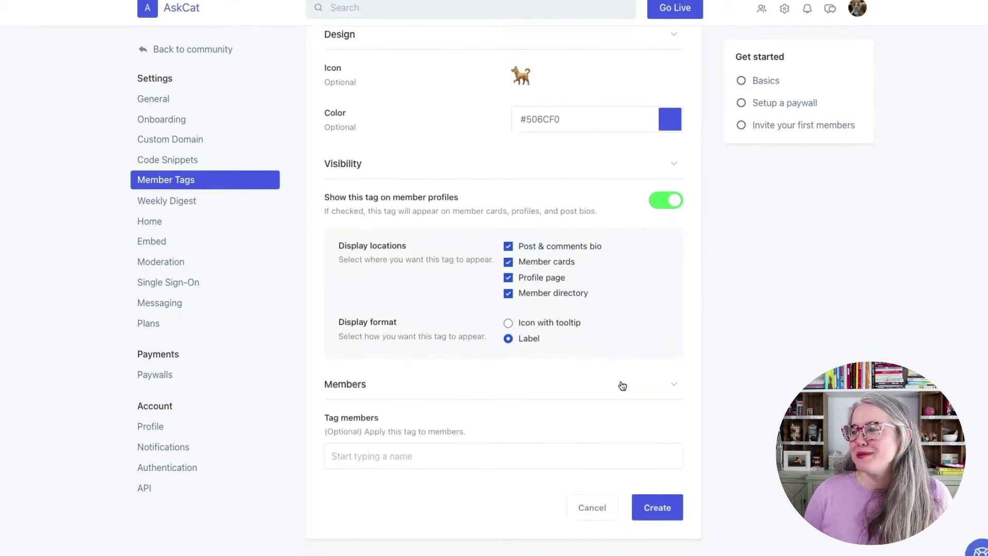
scroll(505, 458, up, 3)
scroll(637, 353, down, 3)
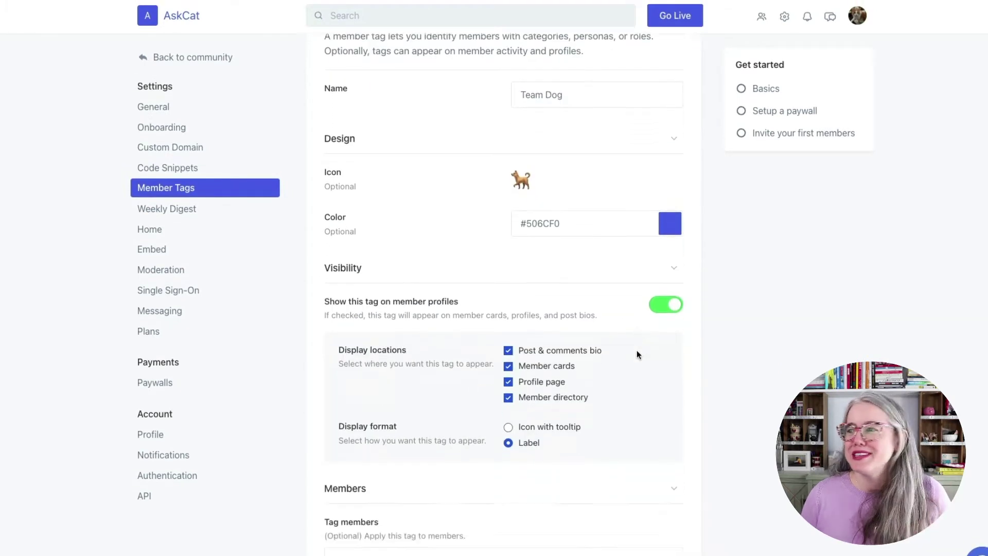
click(652, 514)
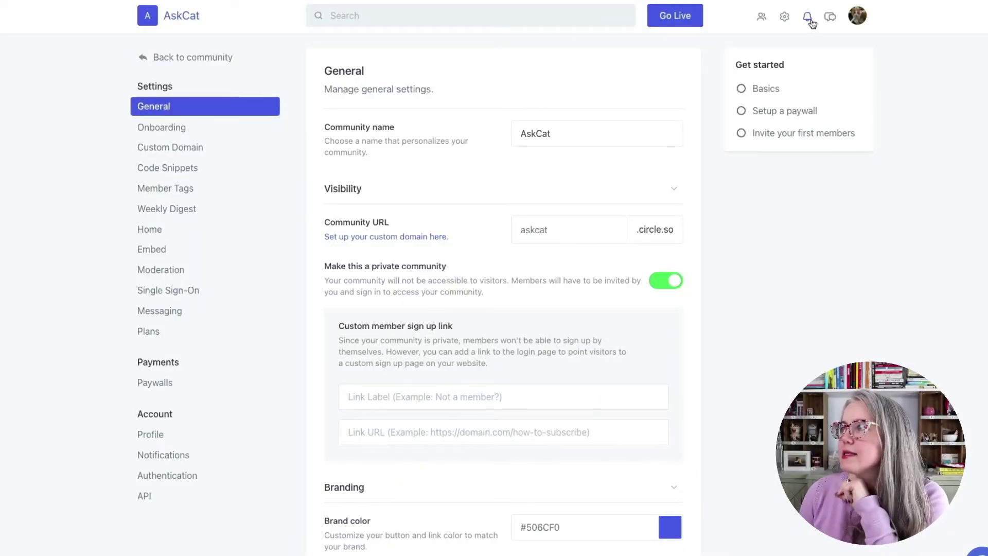
Step: Look through the notifications inbox, the direct messages and the account's own profile page
click(808, 19)
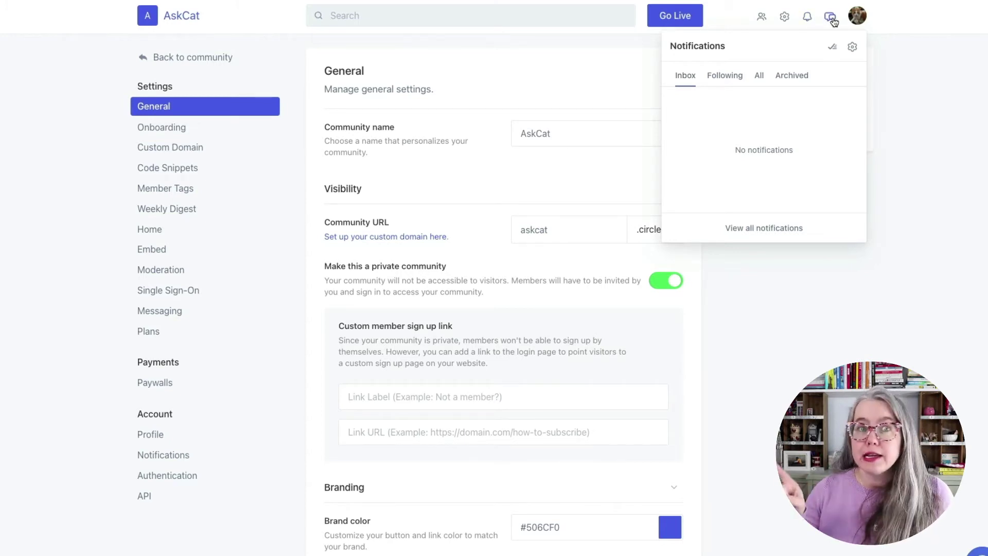
click(831, 19)
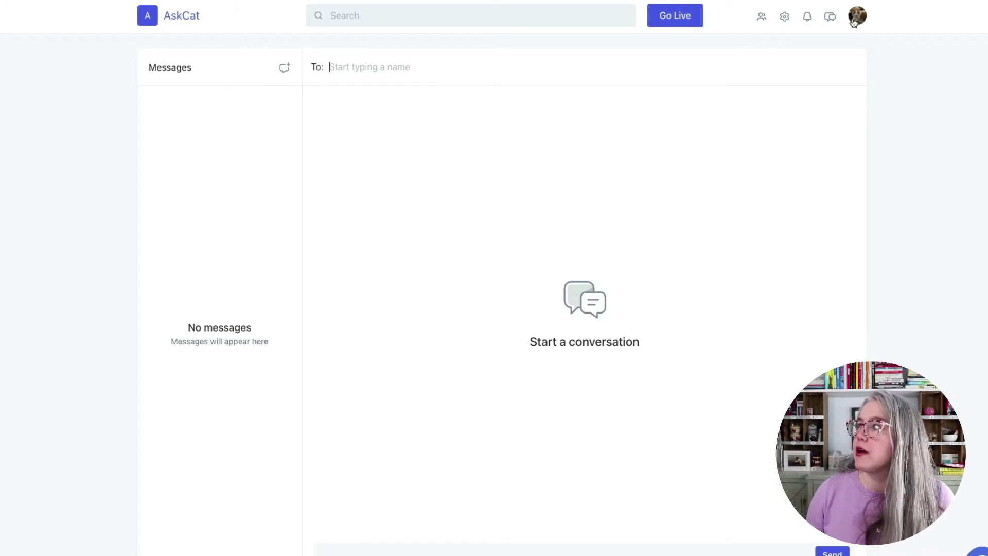
click(856, 19)
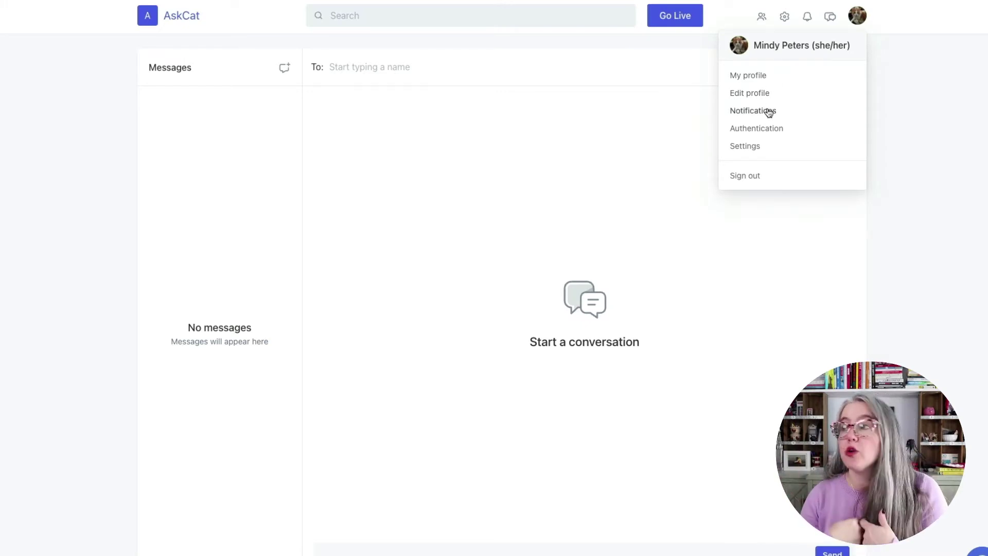
click(746, 77)
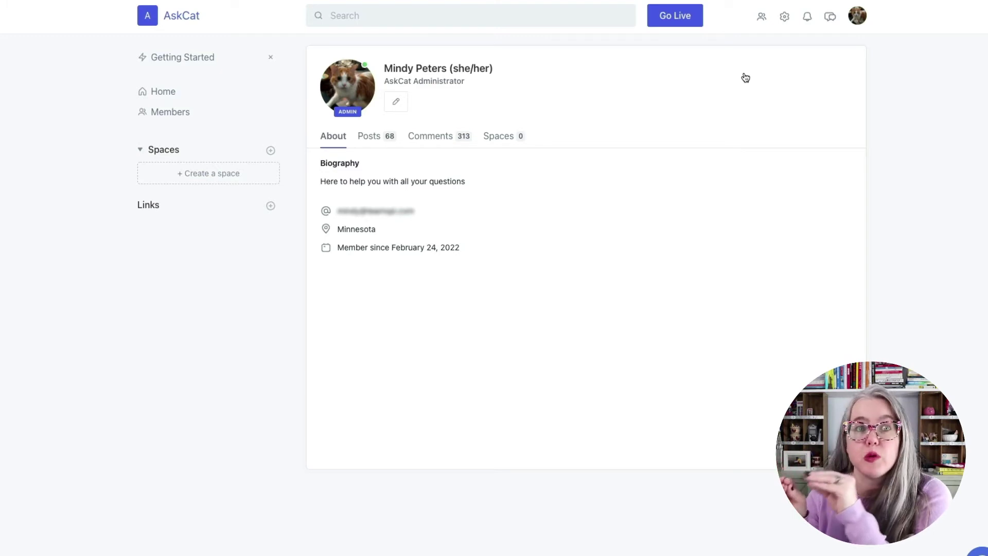
Step: Review the account's profile editing page and its personal notification preferences
click(858, 16)
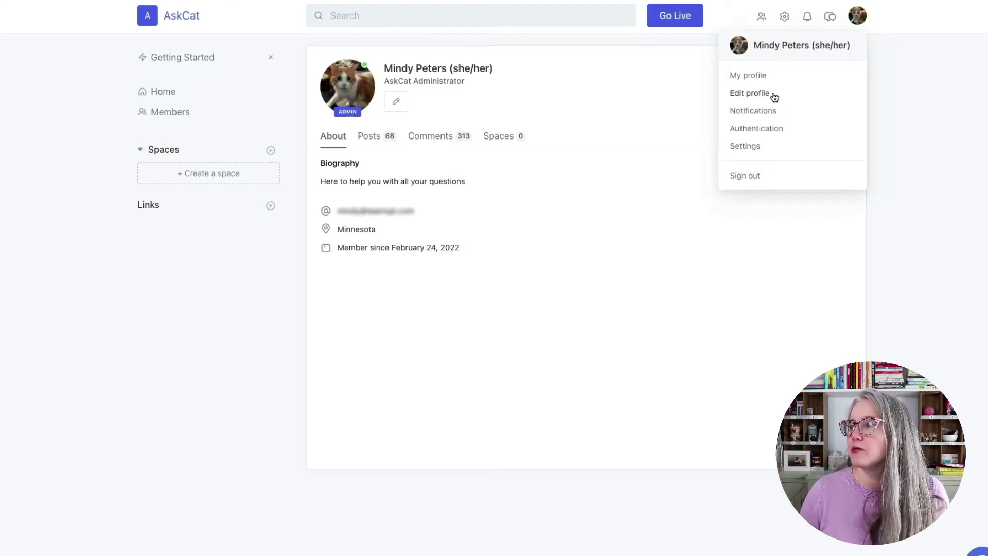
click(772, 93)
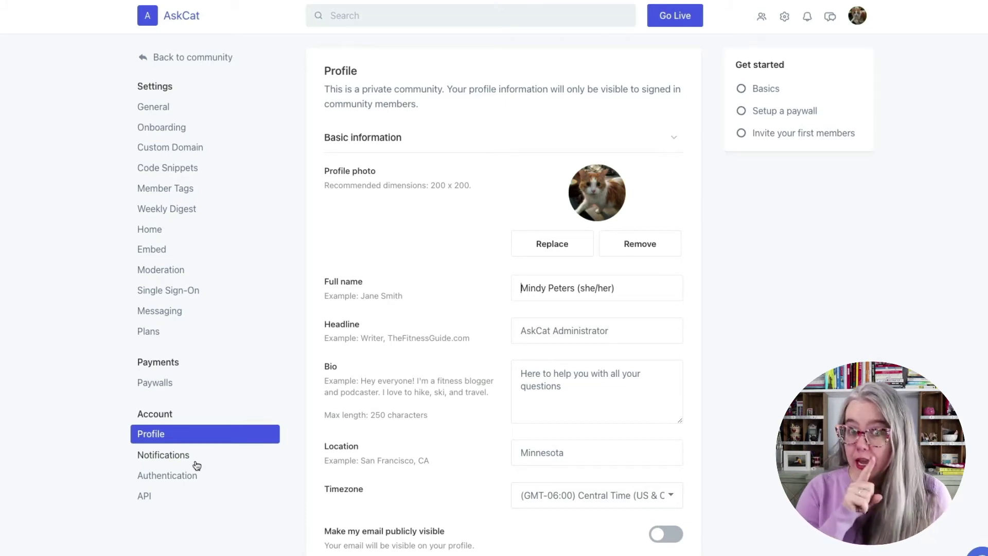
click(857, 16)
click(769, 109)
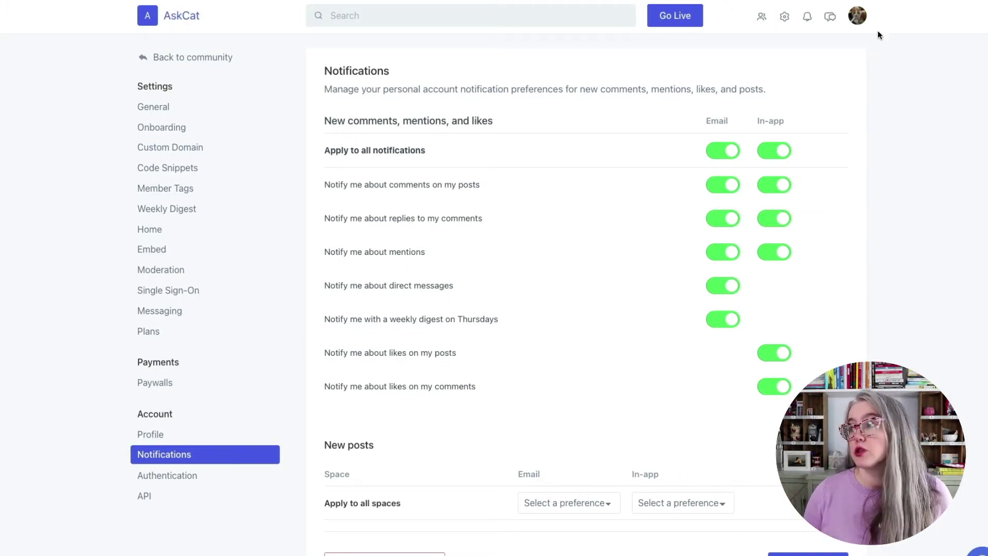
Step: Review the account's authentication options and the general community settings, and return to the community
click(858, 16)
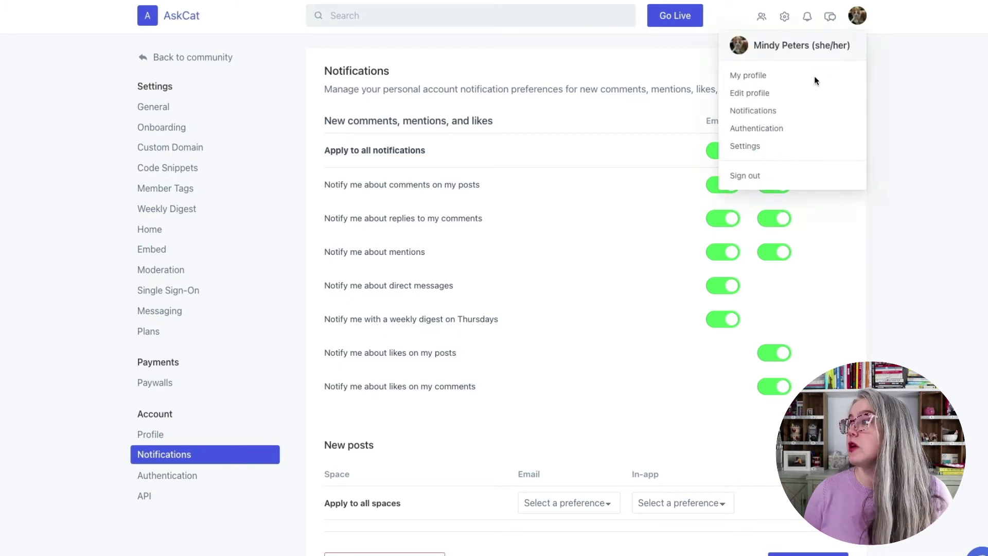
click(757, 129)
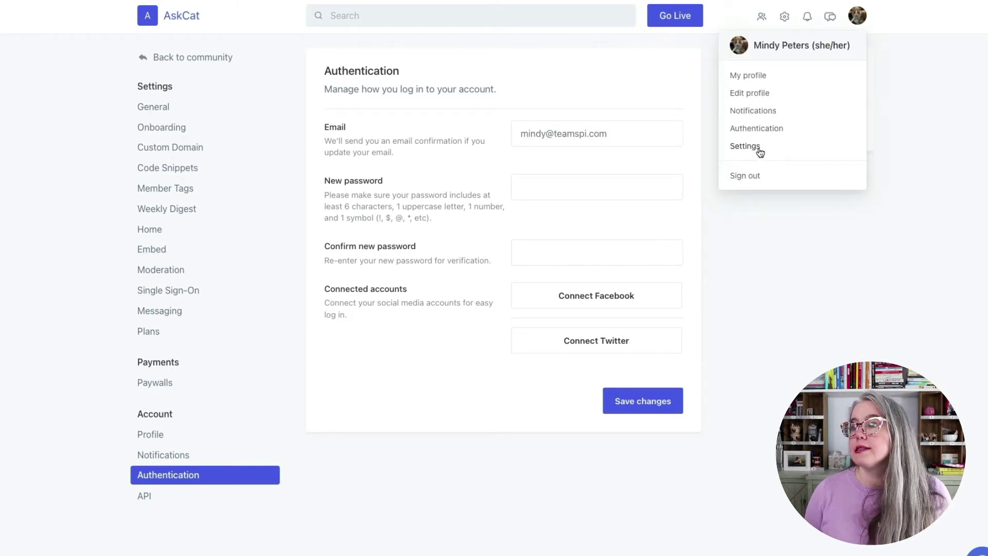
click(746, 147)
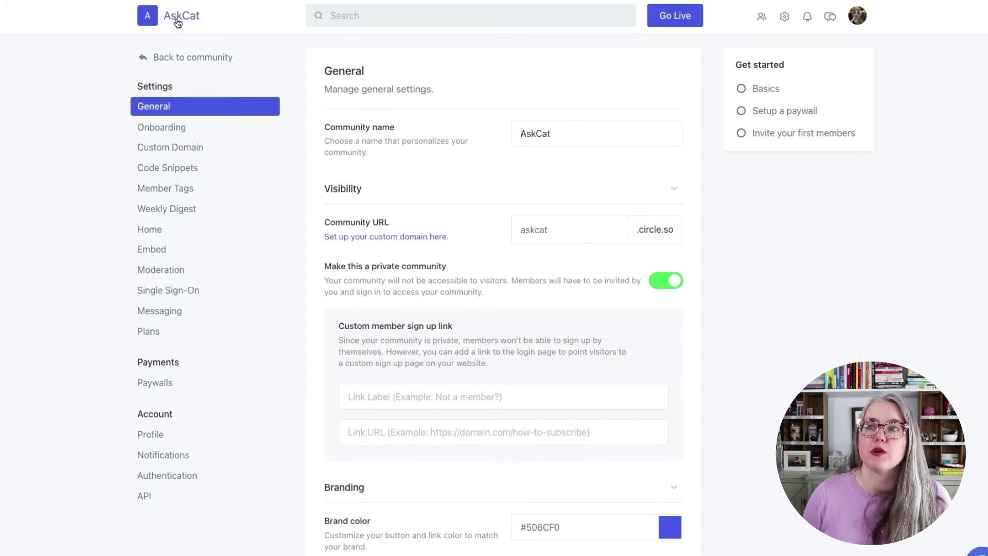
click(178, 59)
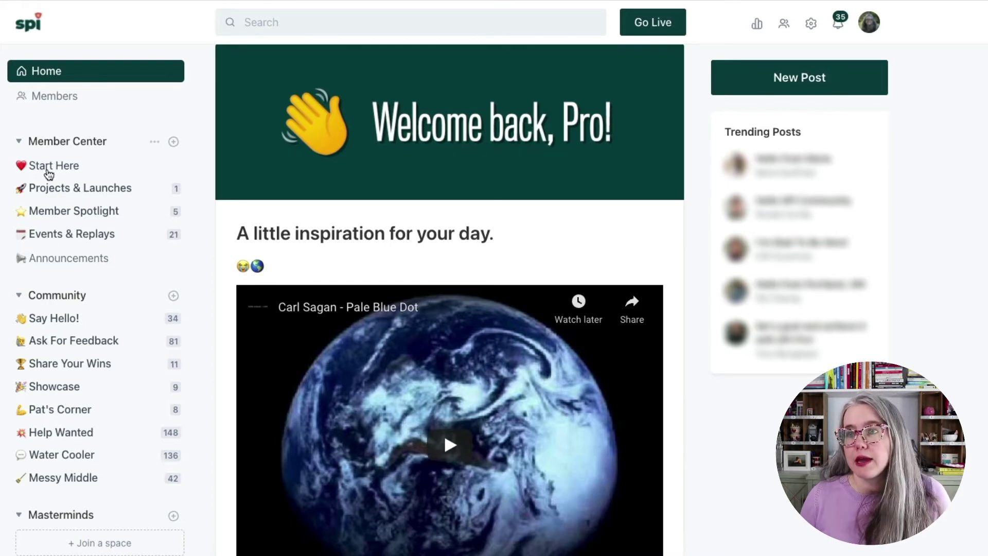
Step: In the SPI community, examine the Start Here space and the Masterminds space group as examples
click(49, 173)
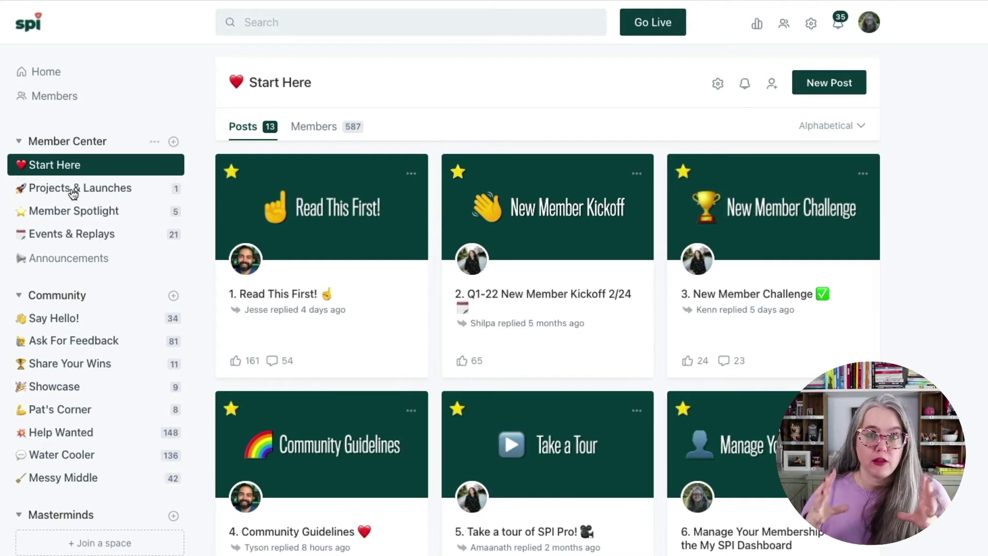
click(17, 519)
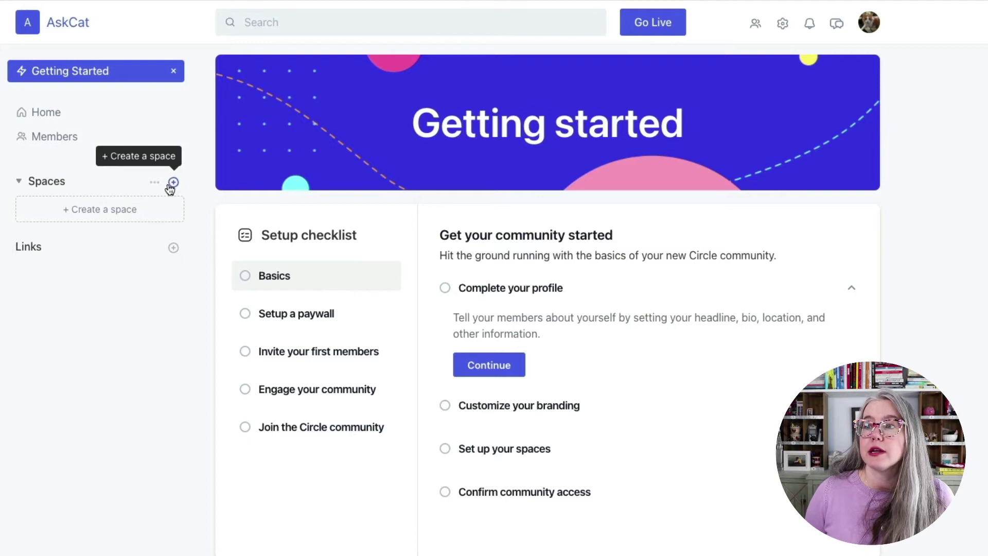
Step: In AskCat, start a space named "Welcome" in the Spaces group and enable adding members from this space group
click(117, 209)
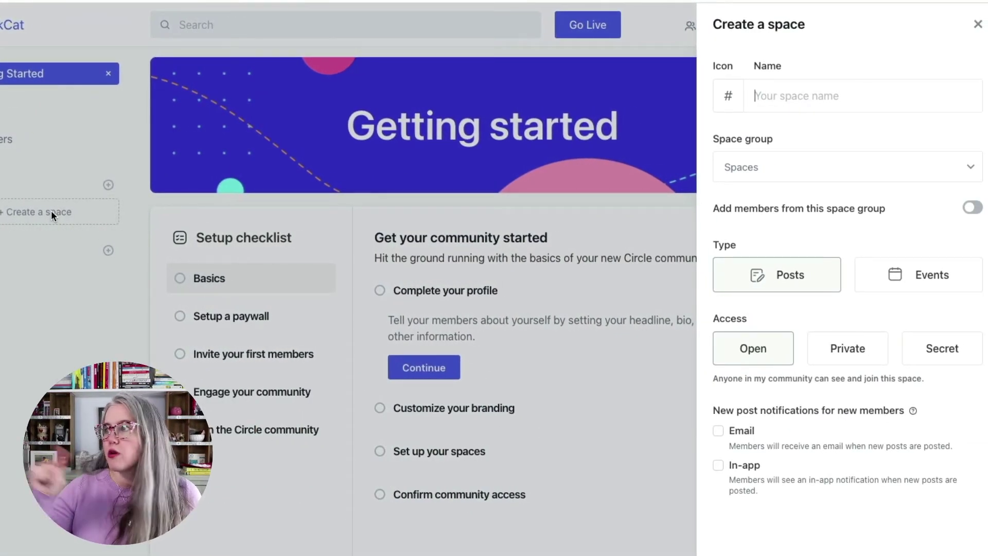
text(Welcome)
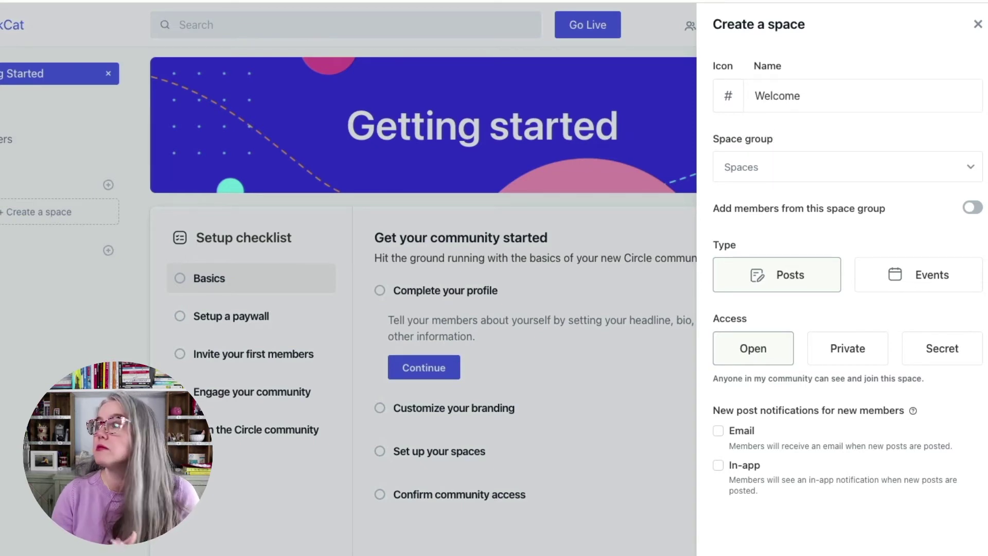
click(805, 175)
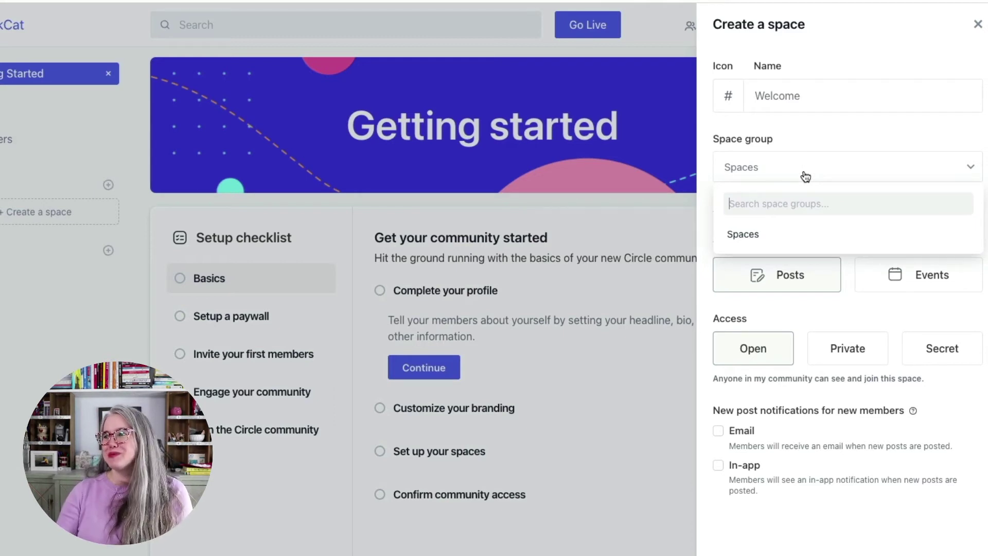
click(805, 176)
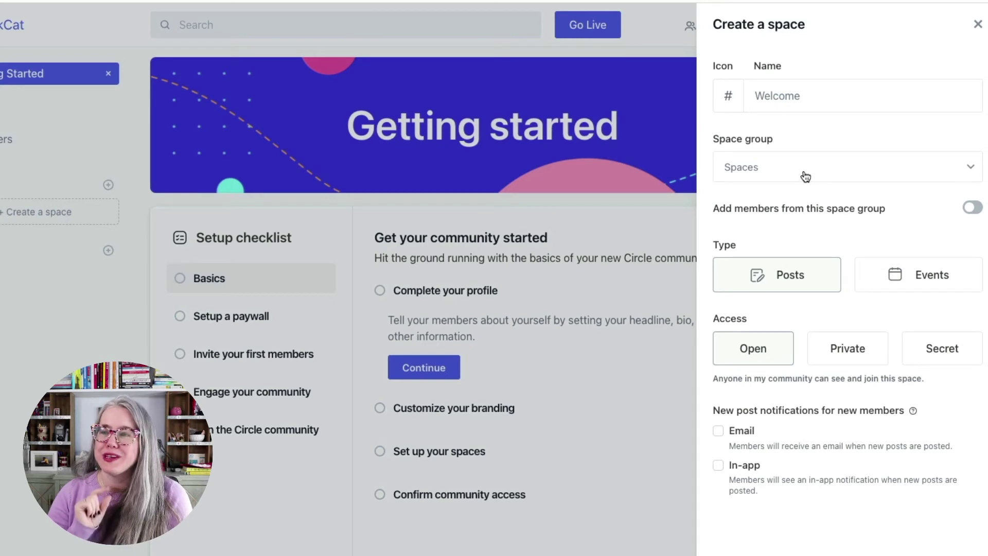
click(973, 208)
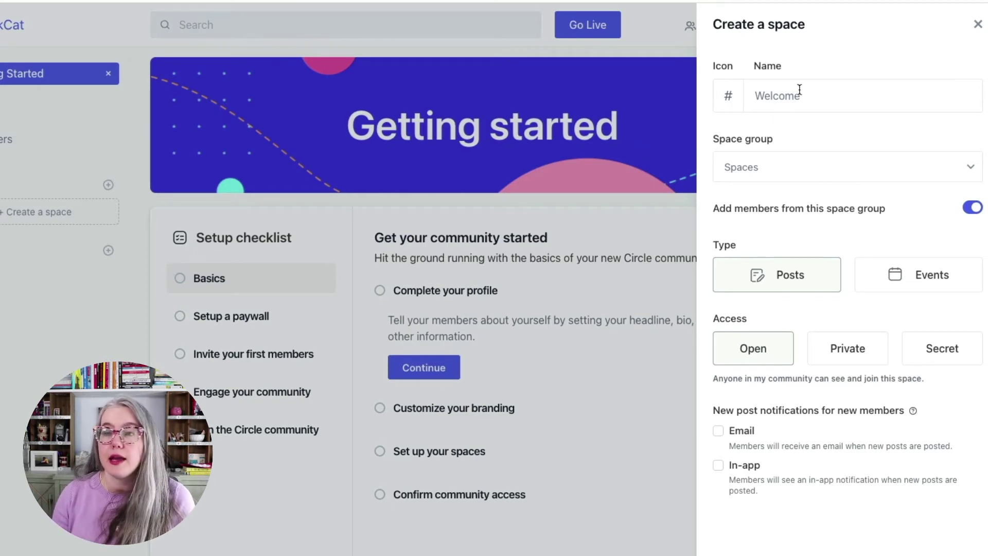
click(970, 211)
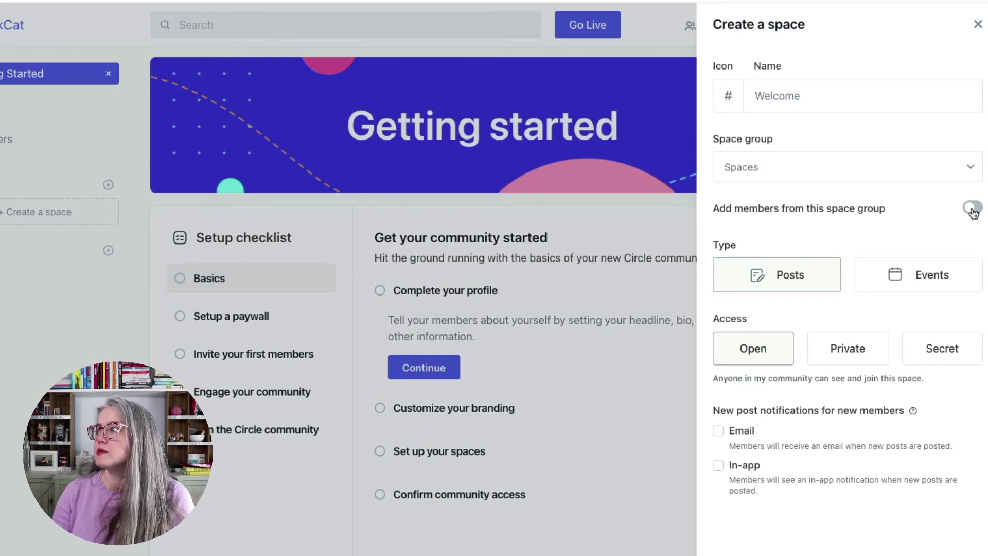
click(974, 210)
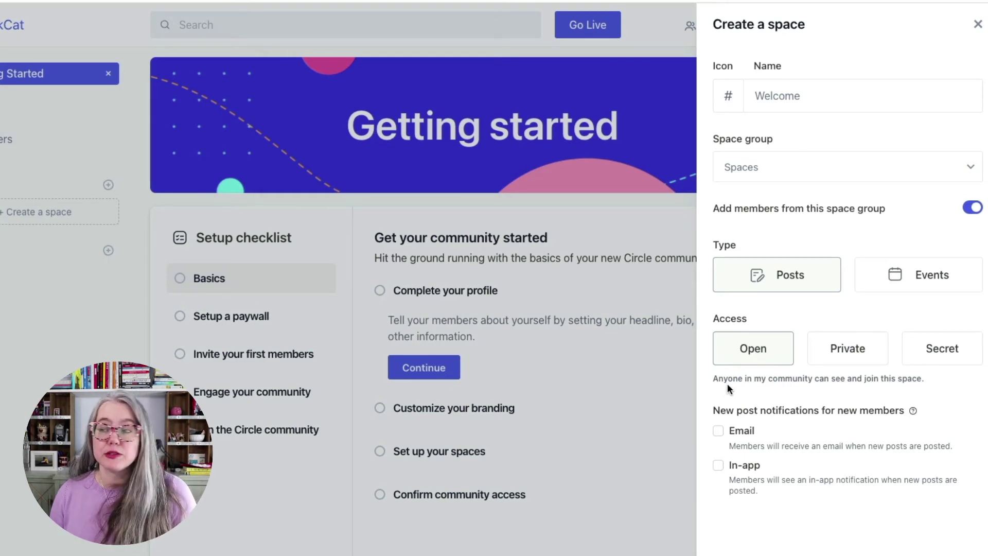
Step: Compare the Private and Secret access options, keep access Open, enable in-app new post notifications, and create the Welcome space
click(844, 354)
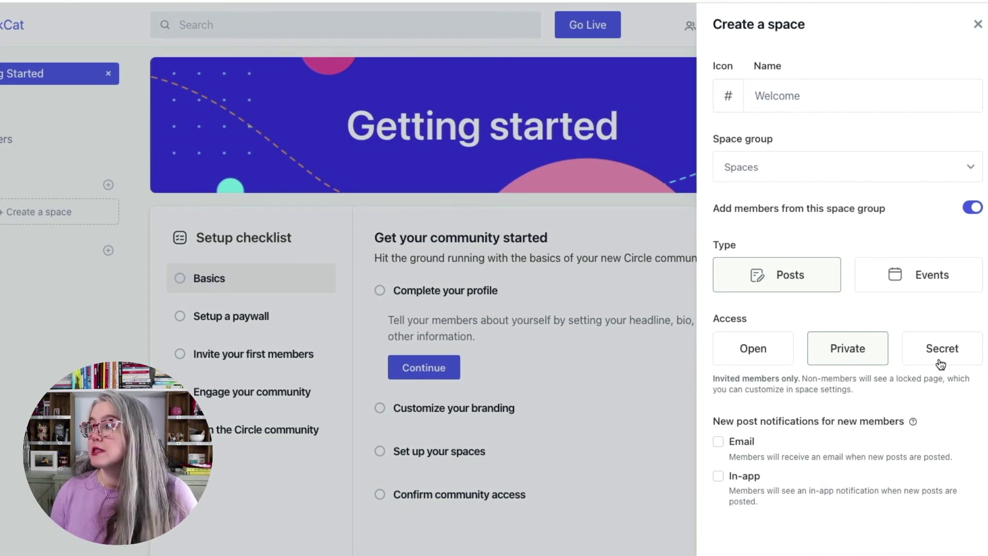
click(940, 363)
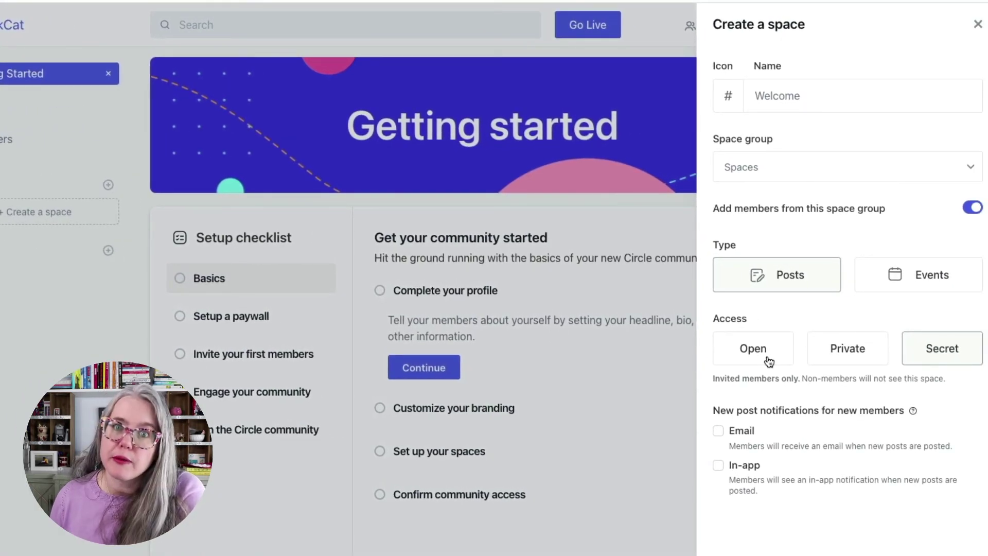
click(768, 360)
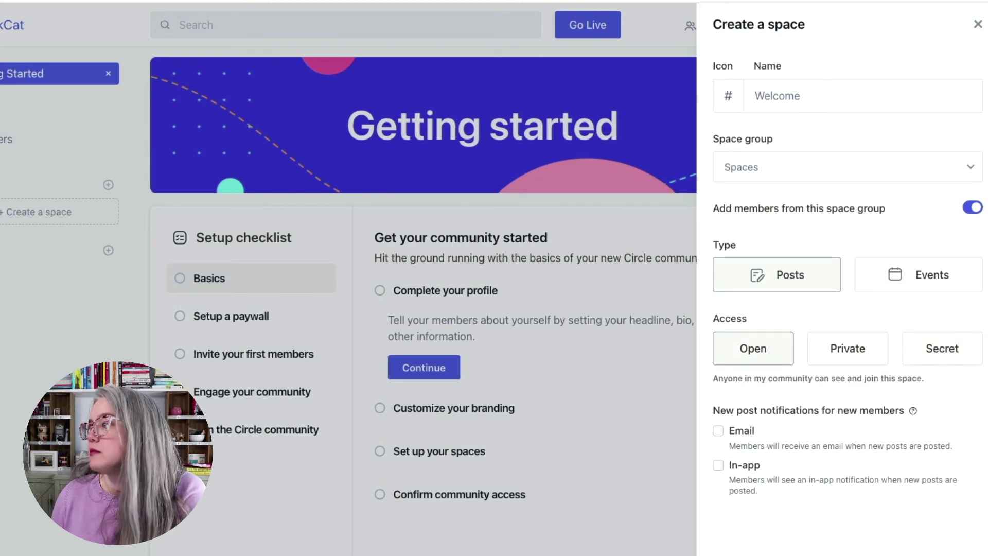
click(718, 465)
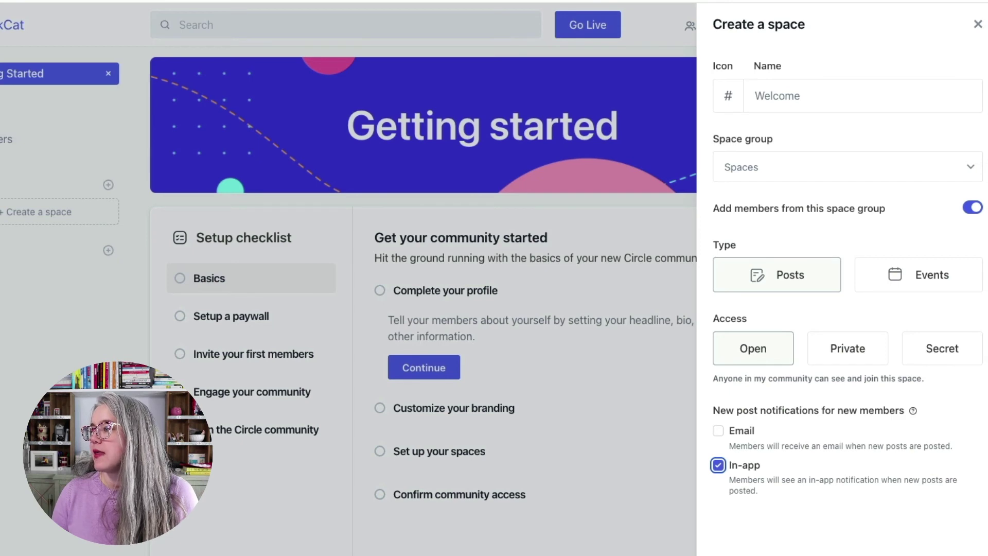
click(822, 537)
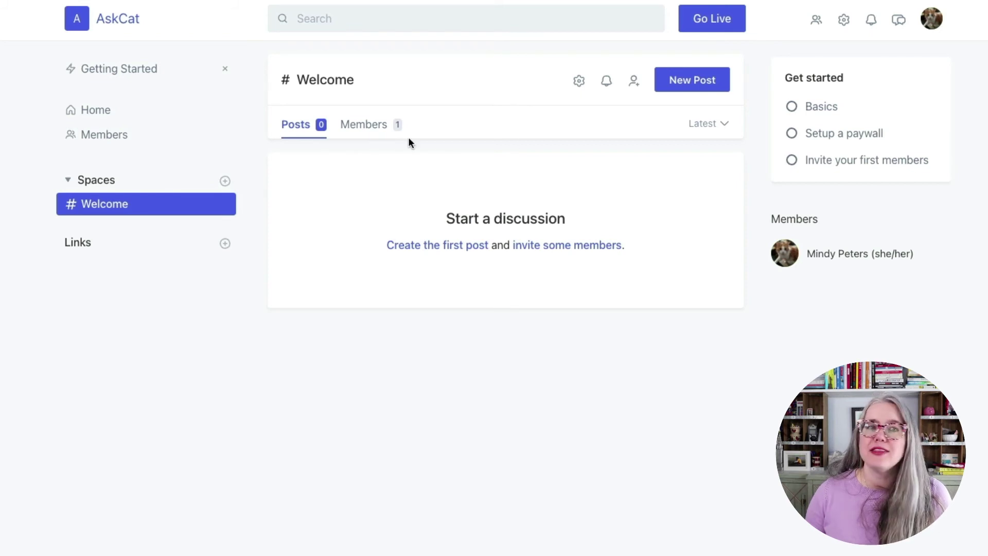
Step: Check the settings options available for the Welcome space
click(581, 82)
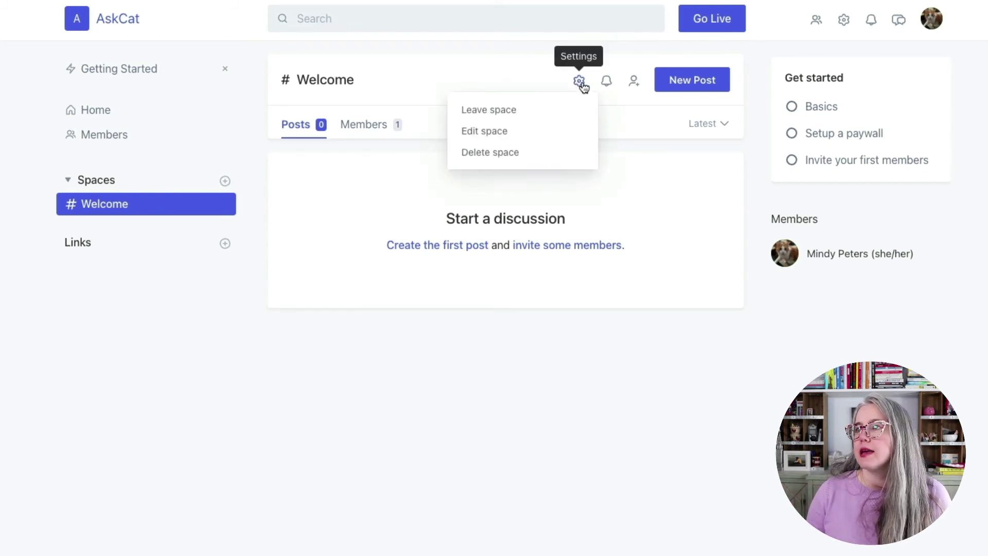
click(581, 84)
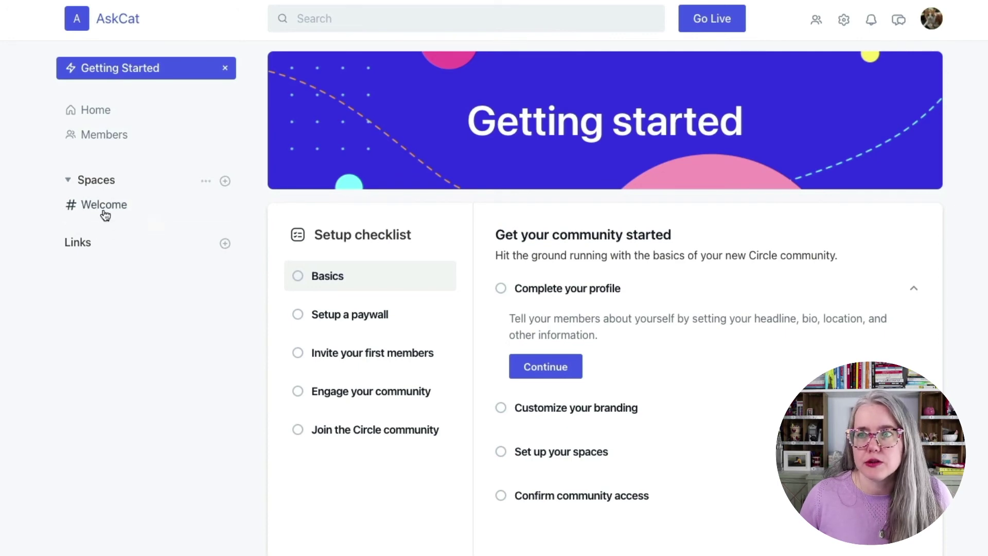
Step: Create a space group named "Sandbox" that automatically adds members to the group when they join a space inside it
click(154, 227)
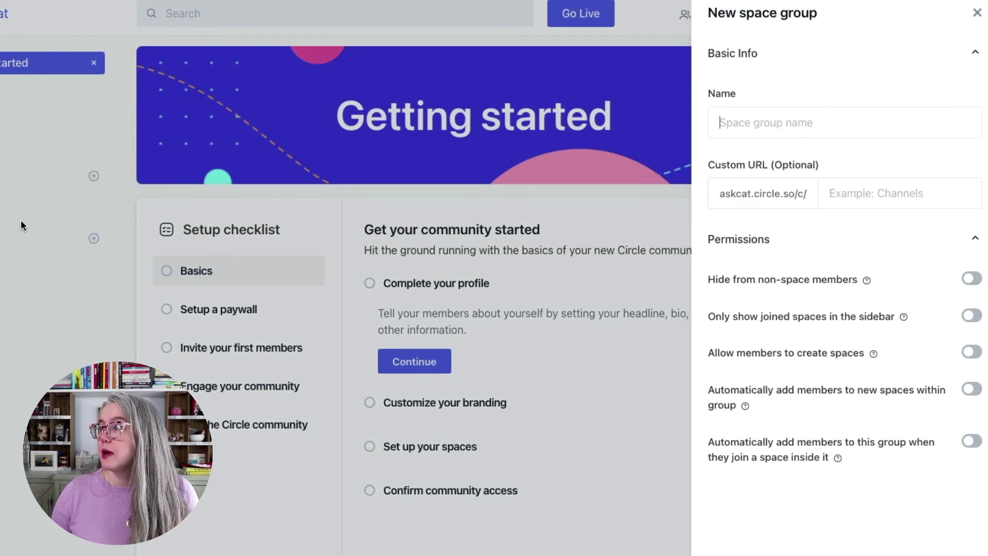
text(Sandbox)
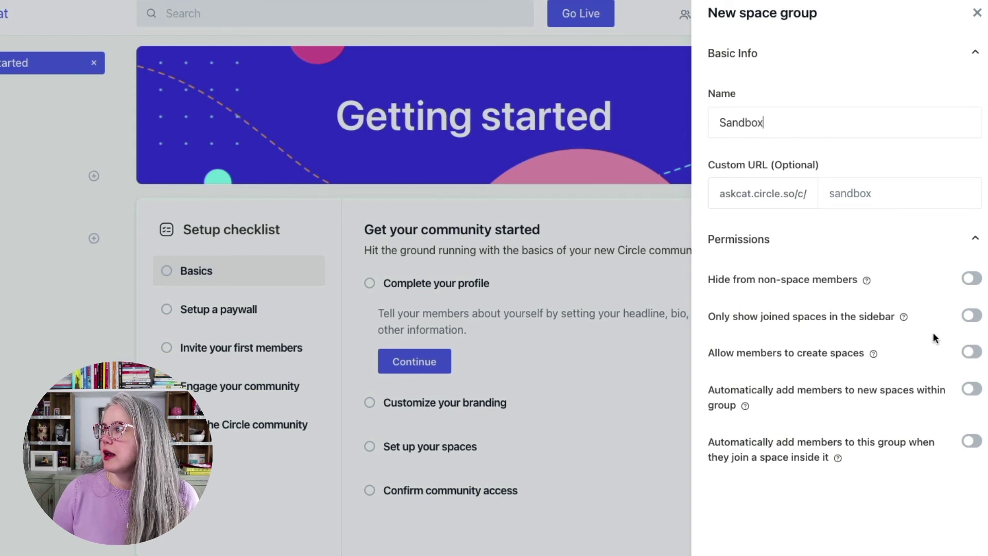
mouse_move(904, 319)
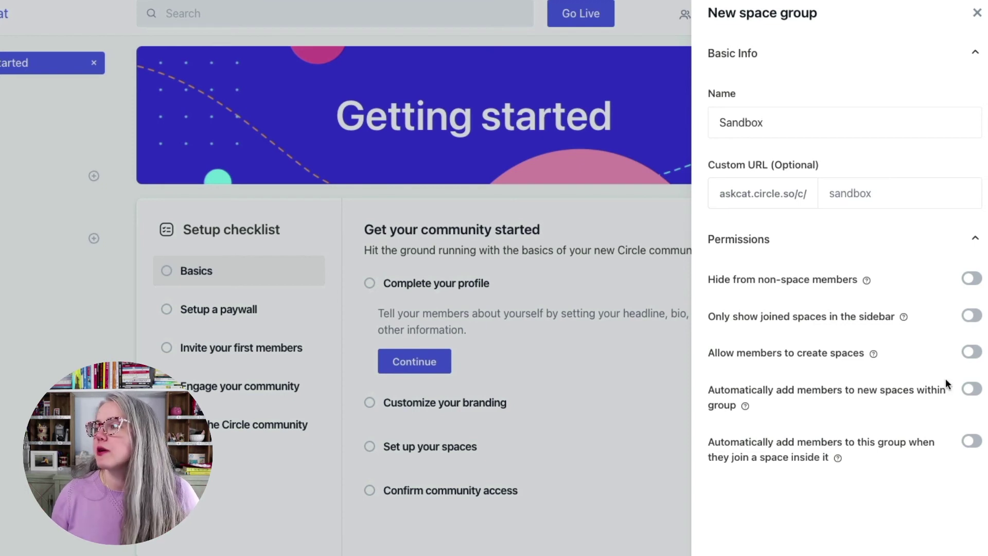
click(970, 442)
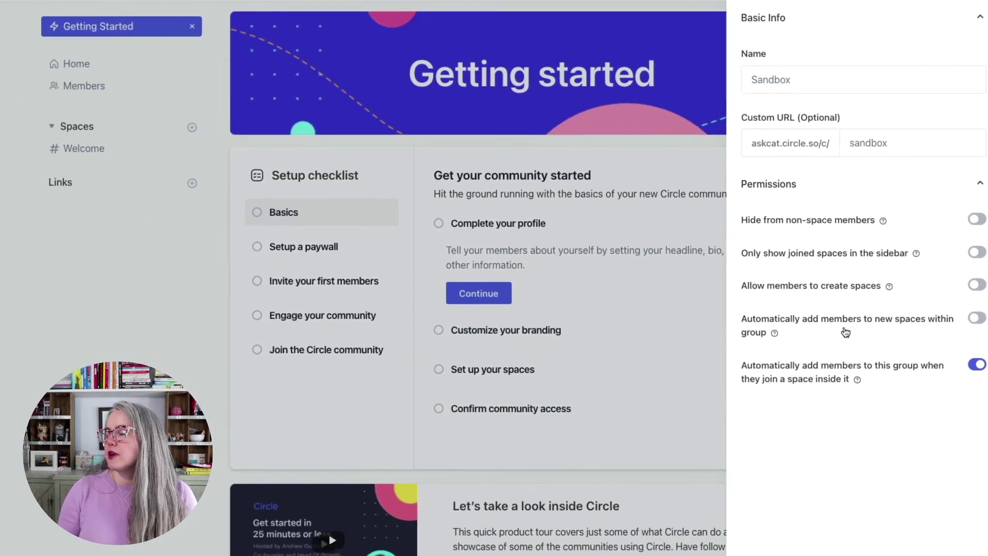
click(847, 538)
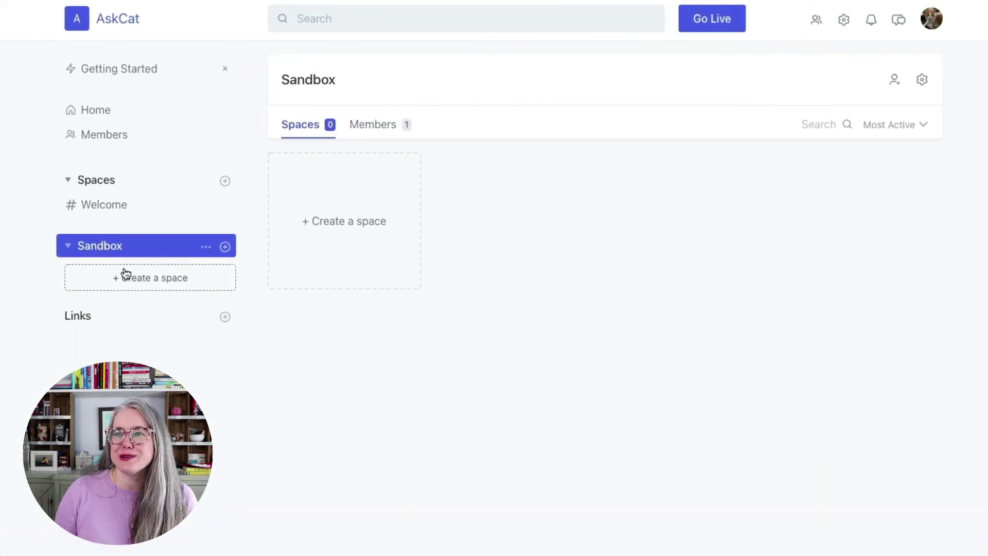
Step: Check the options for creating a space in the Sandbox group without creating one, and review the Getting Started page with its setup checklist
click(123, 282)
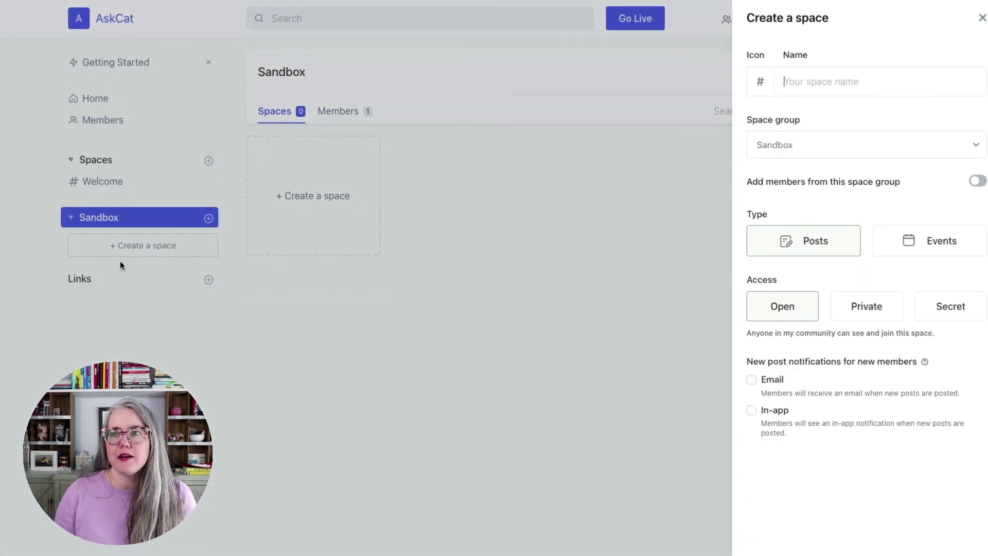
click(982, 18)
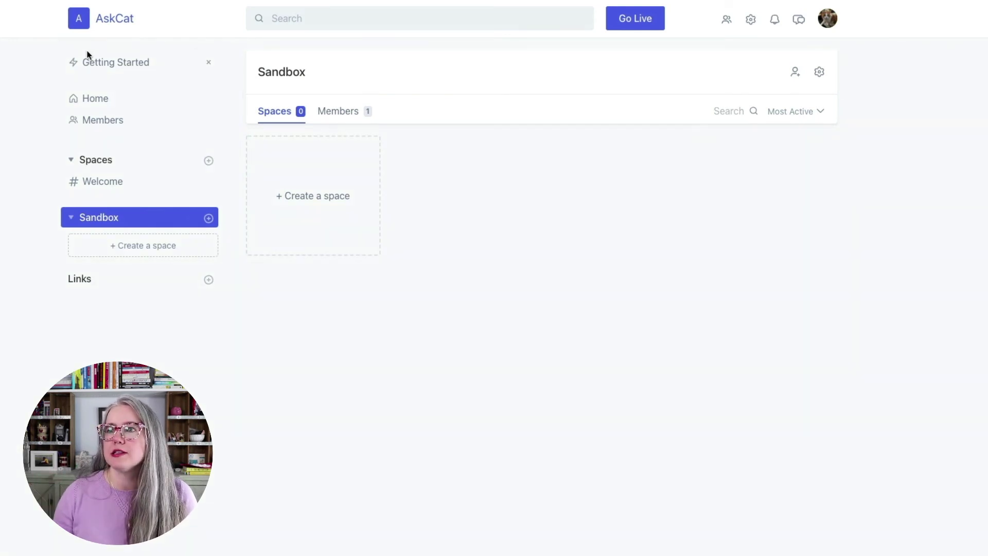
click(96, 63)
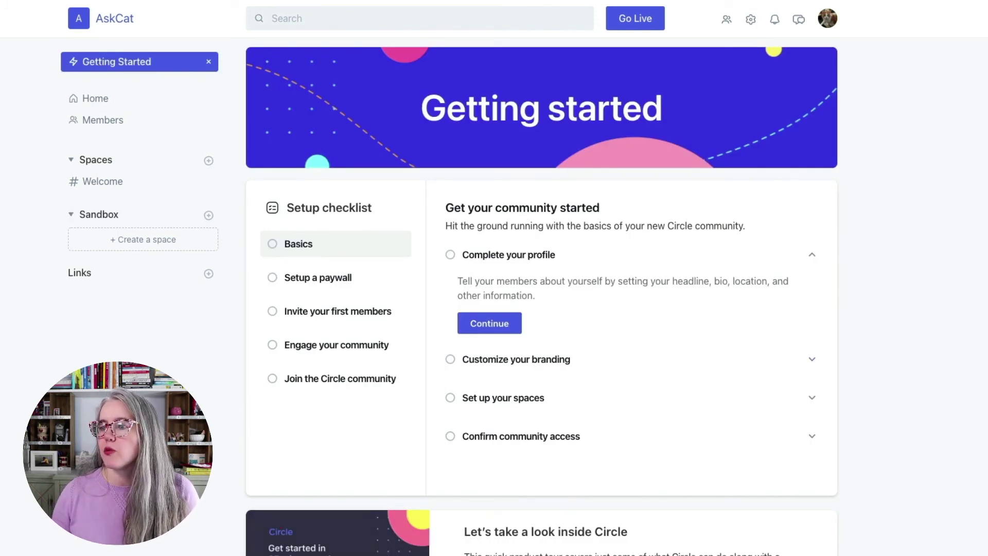
scroll(359, 471, down, 2)
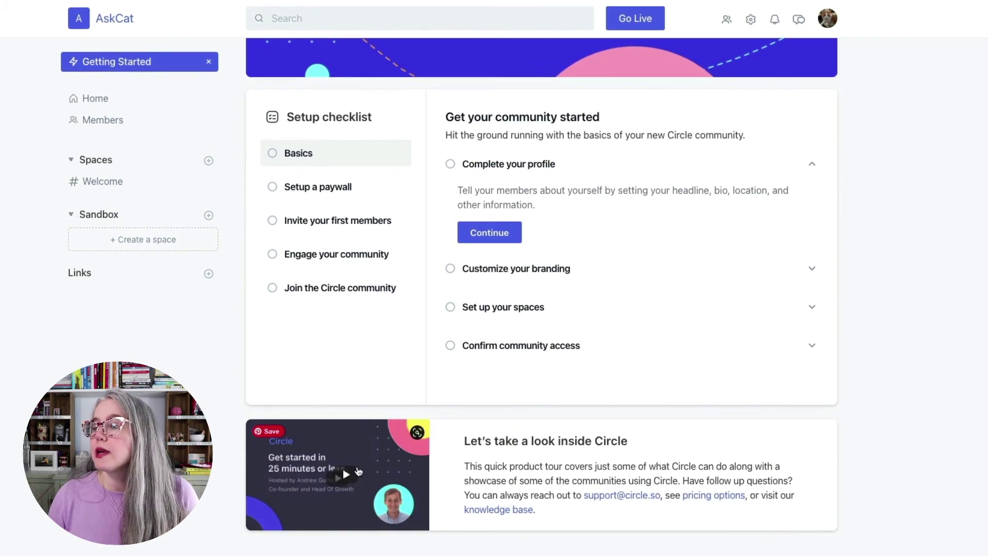